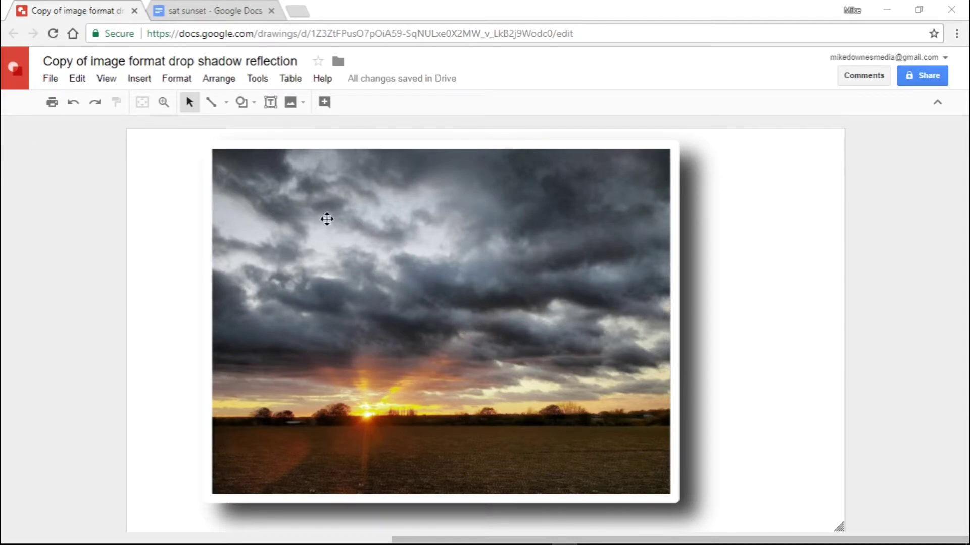
Switch to the 'sat sunset' document and bring up the Insert > Image submenu.
left_click(375, 233)
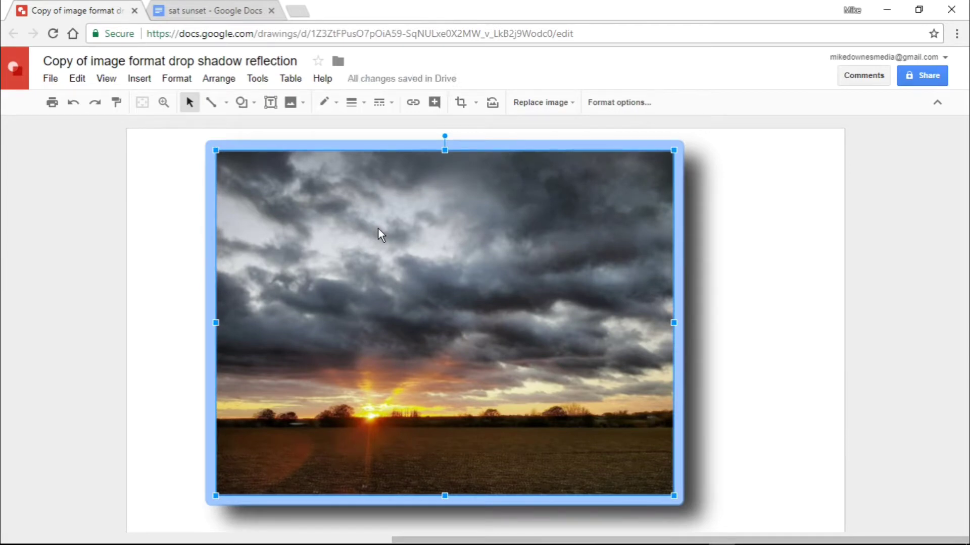
left_click(198, 12)
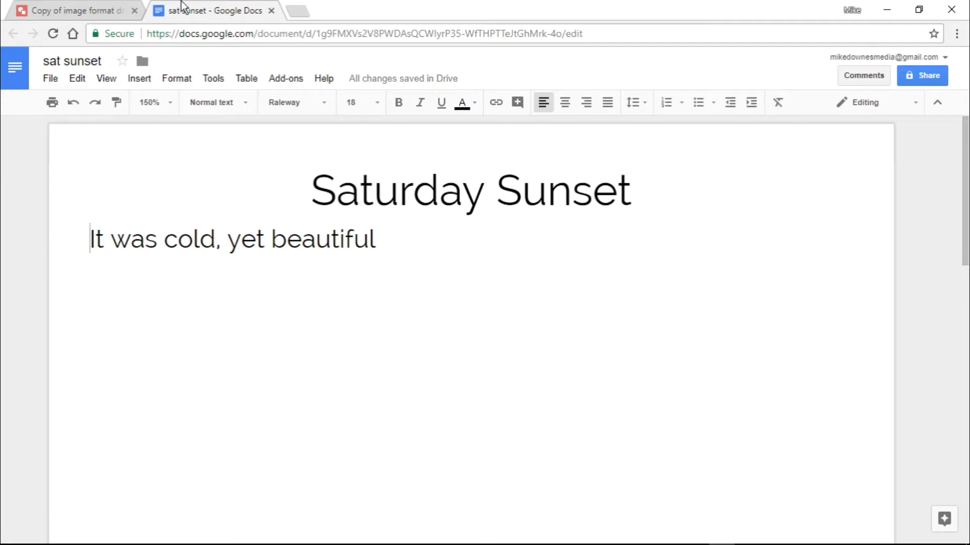
left_click(141, 80)
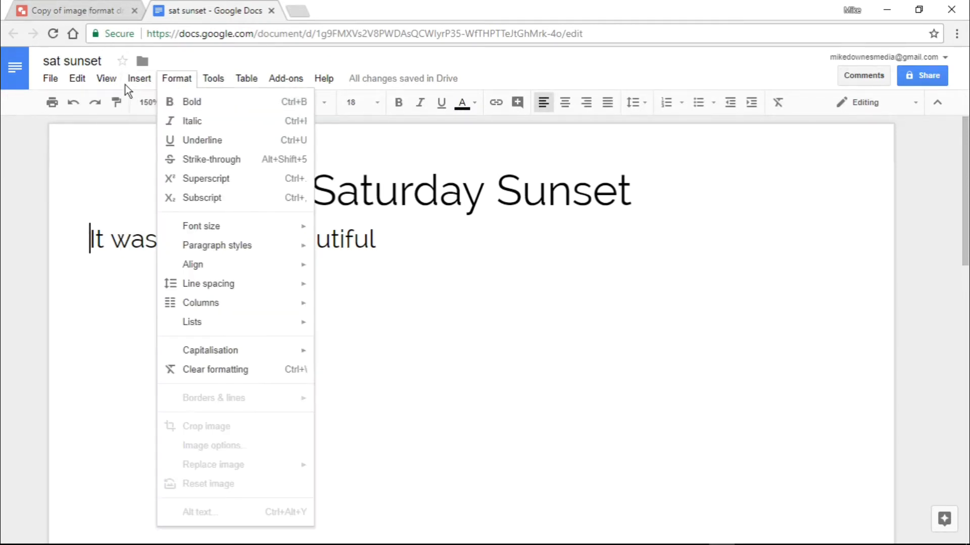
mouse_move(177, 79)
mouse_move(133, 85)
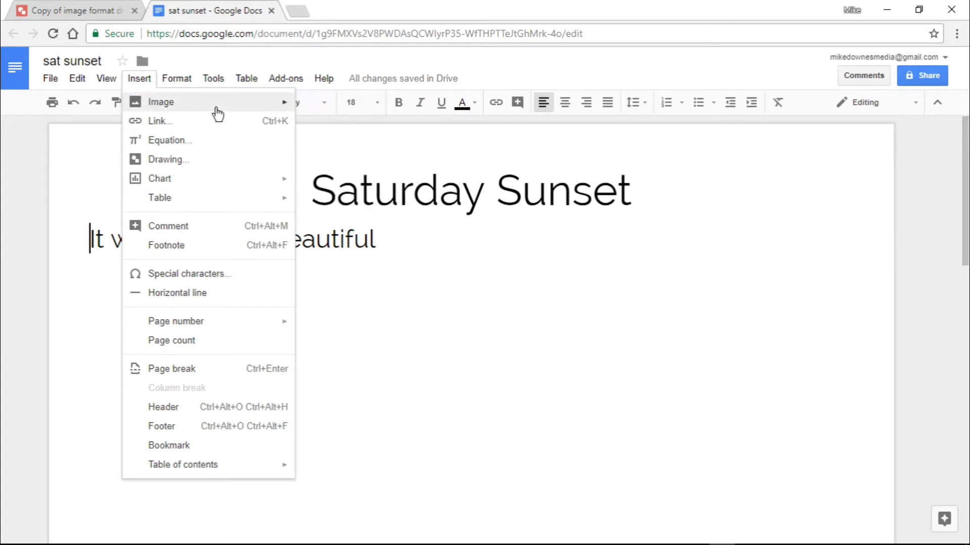
Drag a sunset photo from Google Photos above 'It was cold, yet beautiful' and select it.
mouse_move(264, 112)
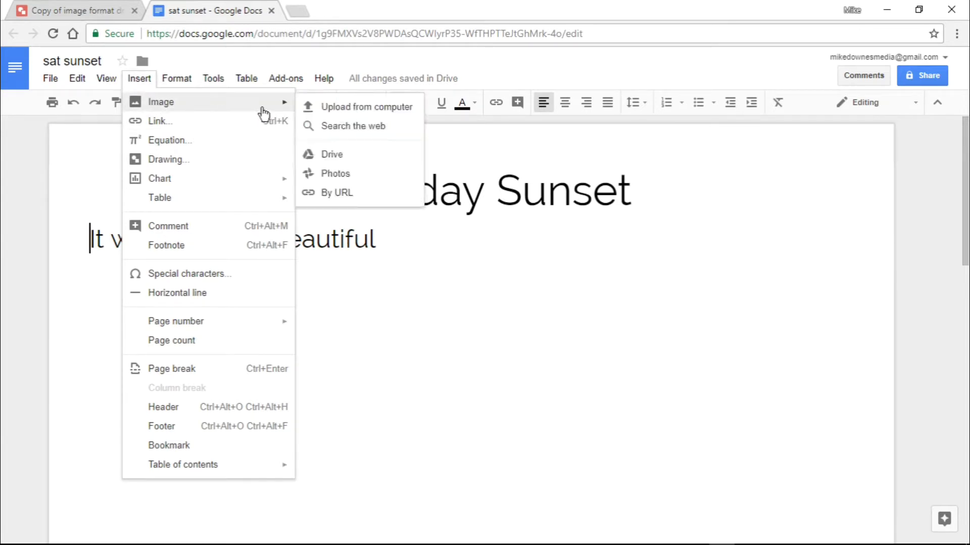
left_click(337, 177)
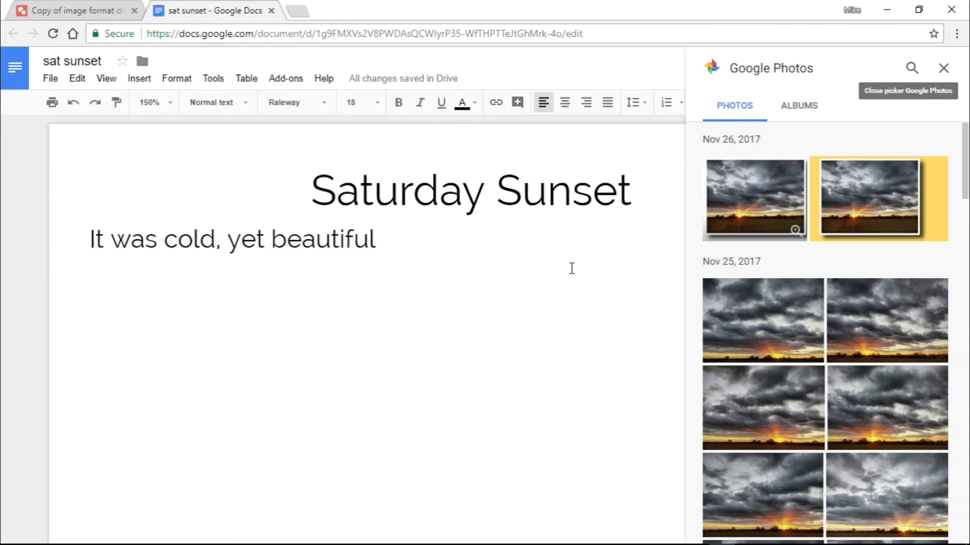
scroll(772, 401, "down", 3)
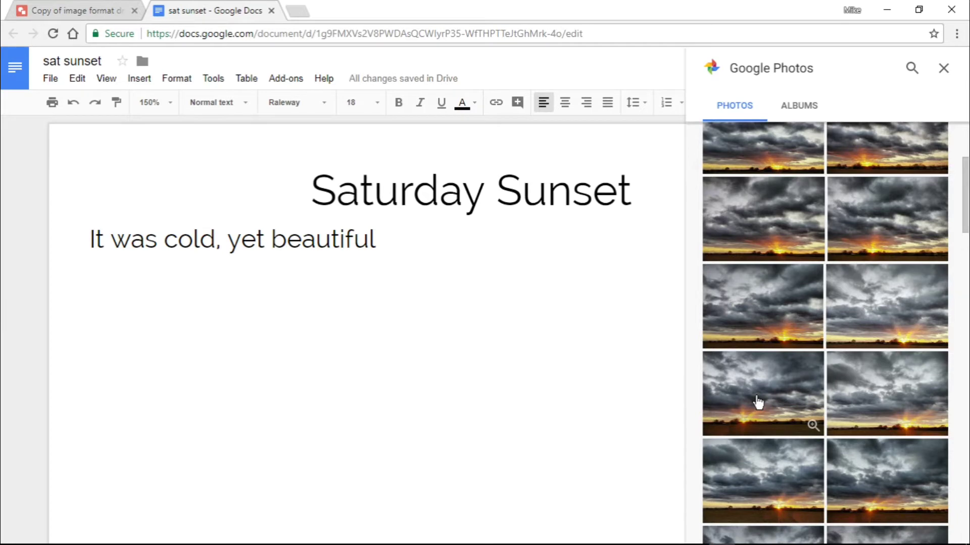
left_click_drag(756, 403, 86, 234)
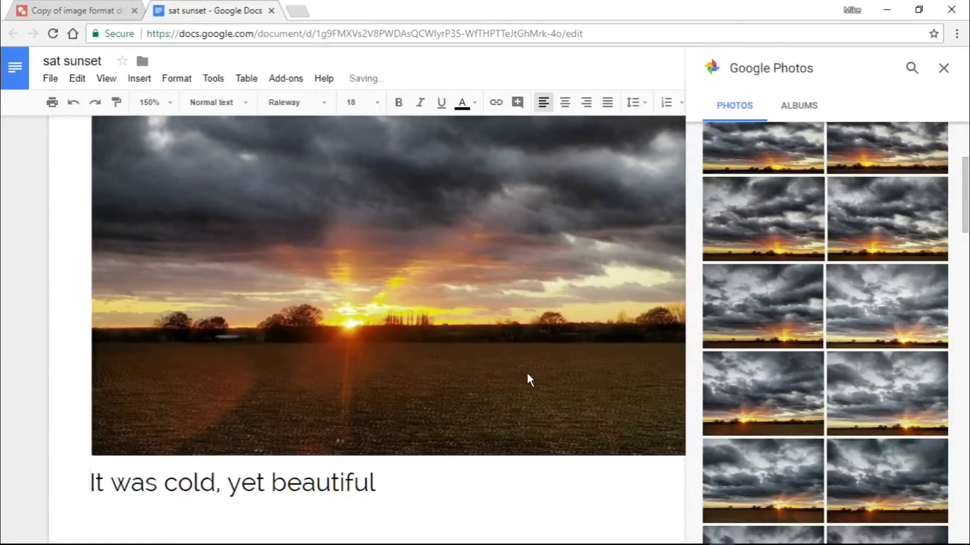
left_click(581, 399)
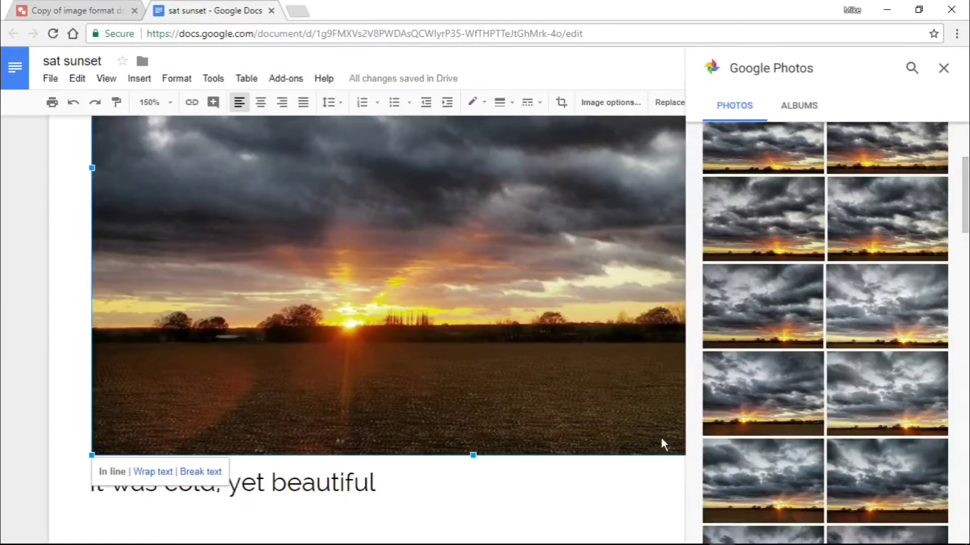
Close the photo picker, shrink the sunset photo beside the caption, and hide the menu bar.
left_click(943, 69)
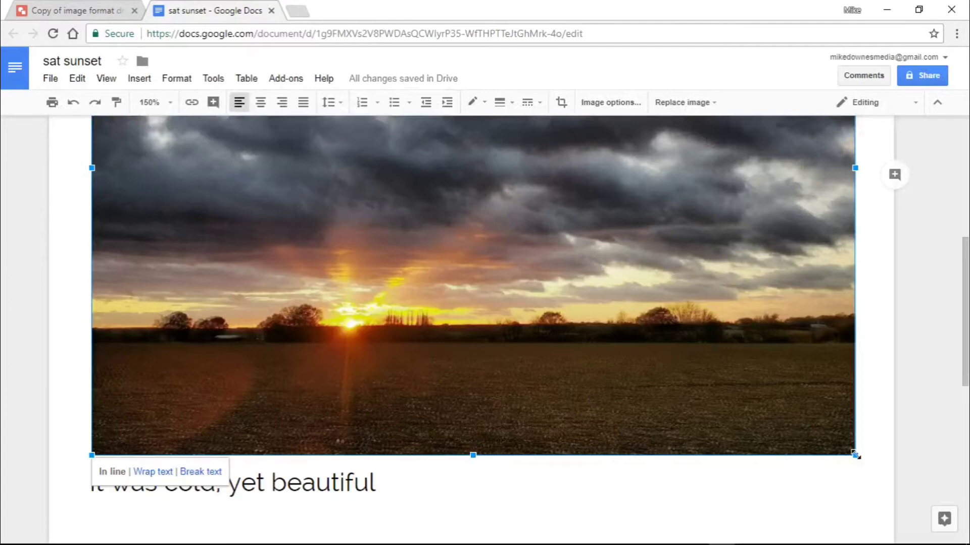
left_click_drag(855, 455, 196, 150)
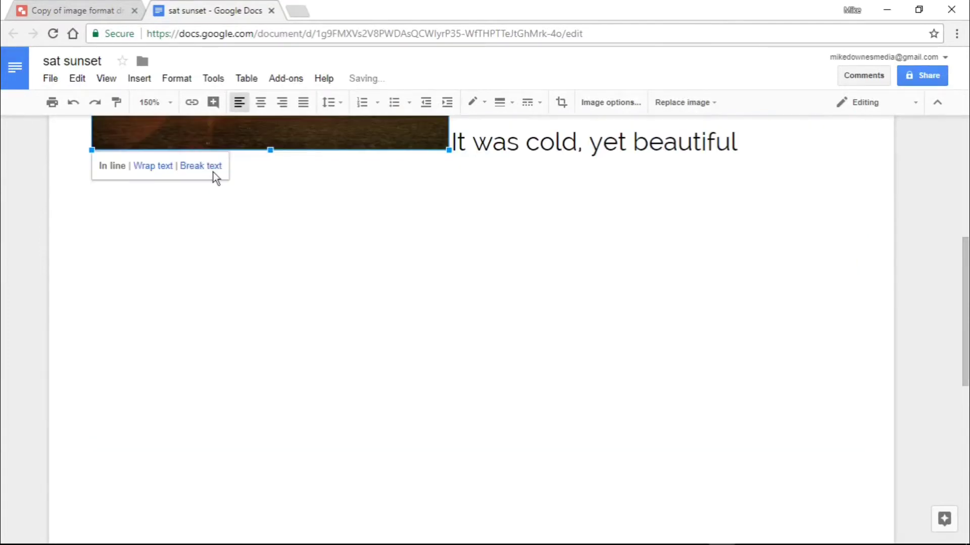
scroll(325, 225, "up", 5)
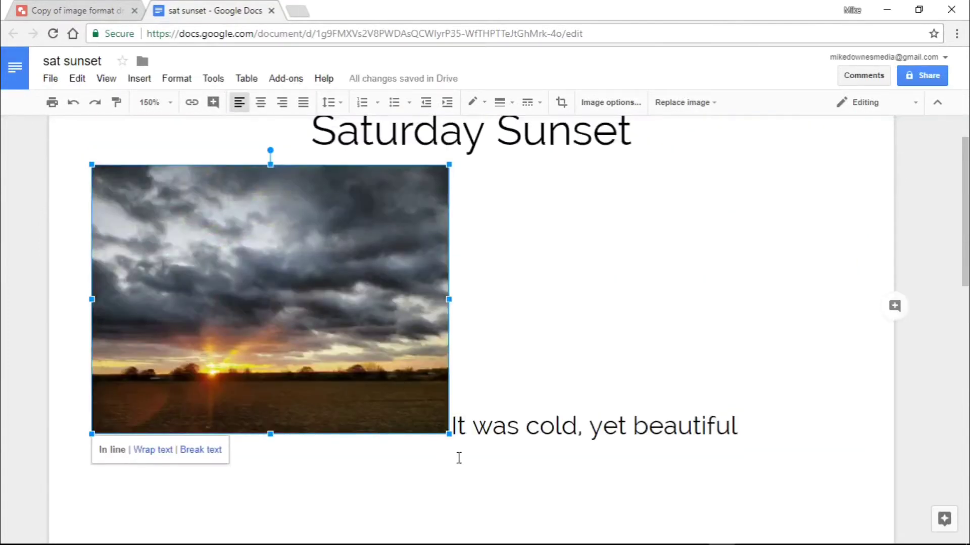
left_click_drag(448, 433, 348, 361)
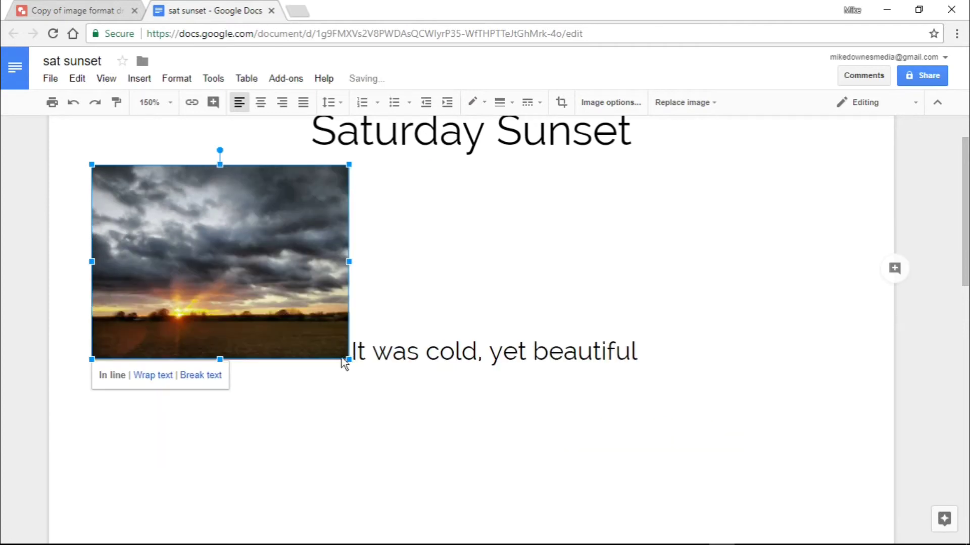
scroll(450, 304, "up", 1)
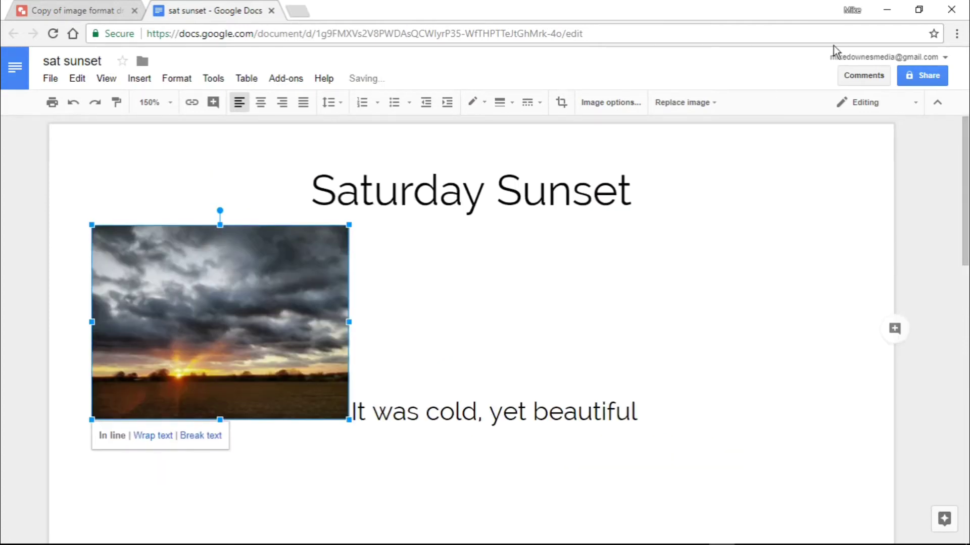
left_click(937, 102)
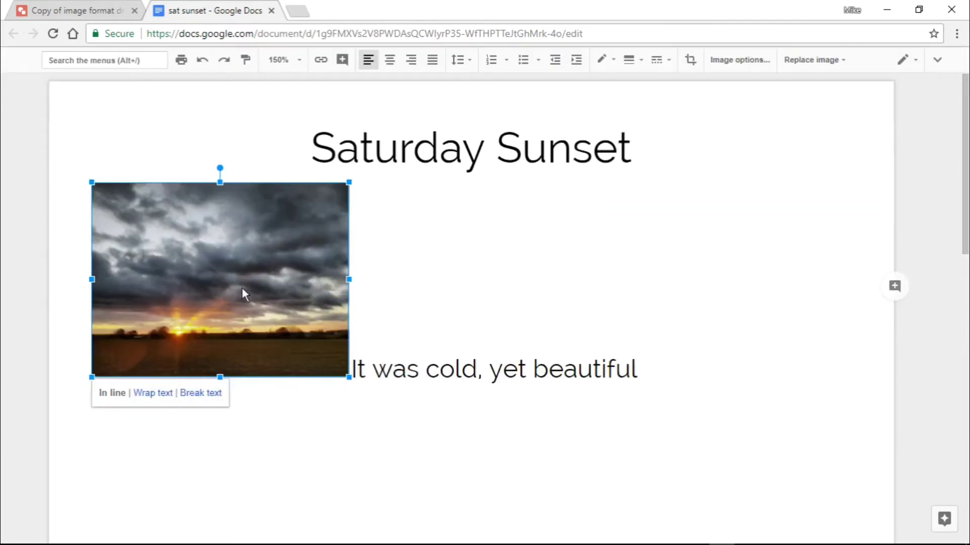
Open Image options for the sunset photo, keep Re-colour at No recolour, and restore the menus.
left_click(727, 64)
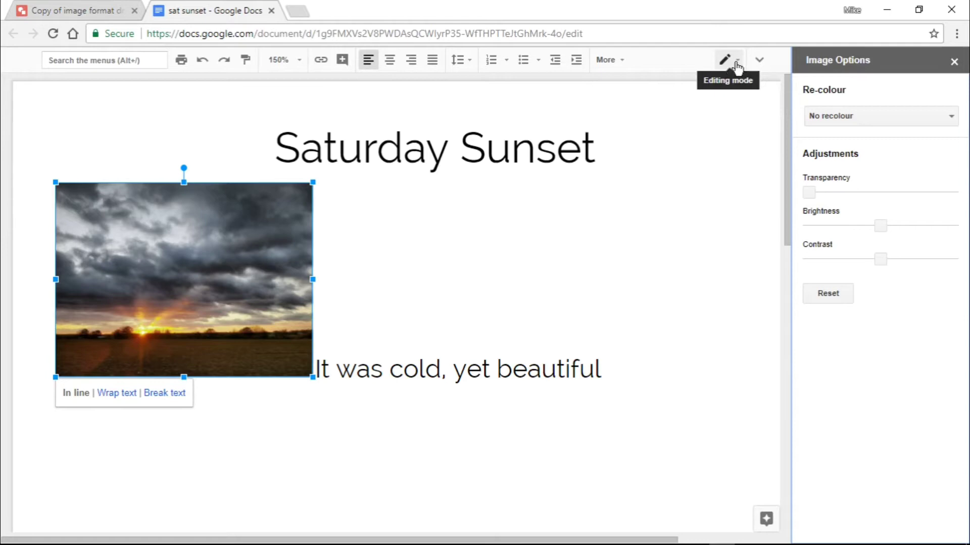
left_click(845, 118)
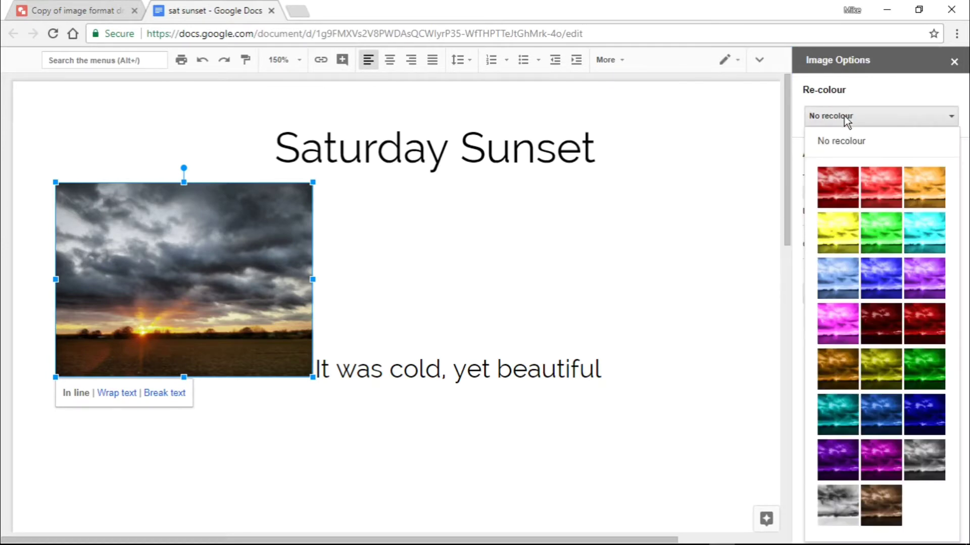
left_click(843, 116)
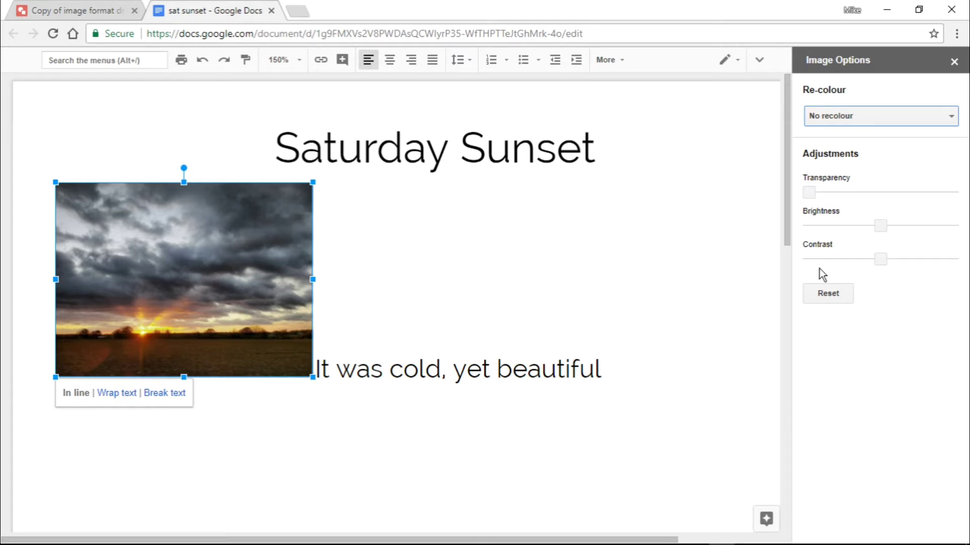
left_click(757, 61)
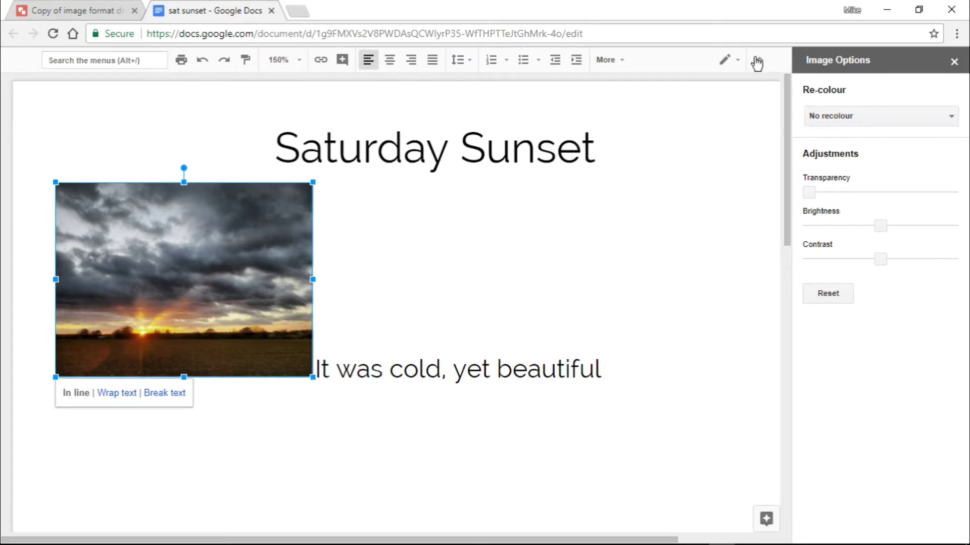
left_click(45, 12)
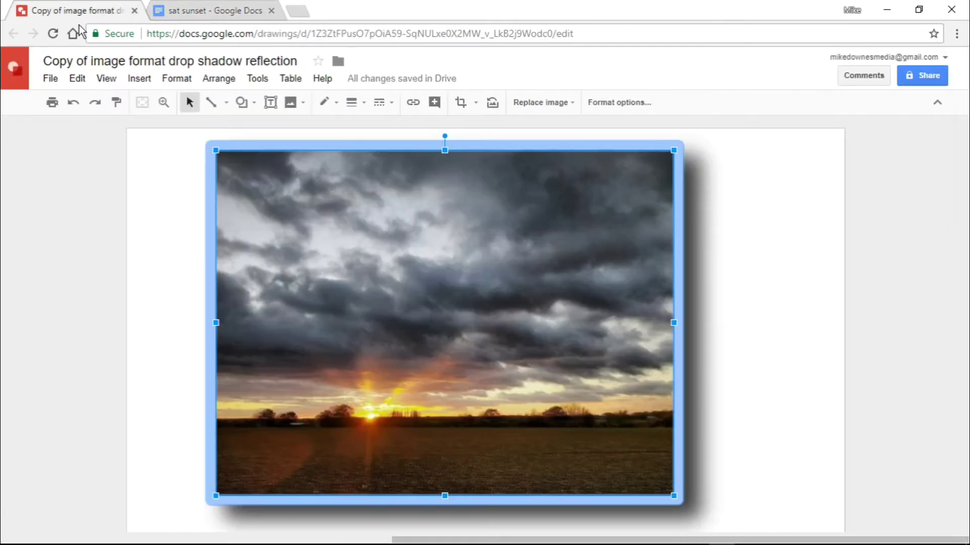
left_click(606, 106)
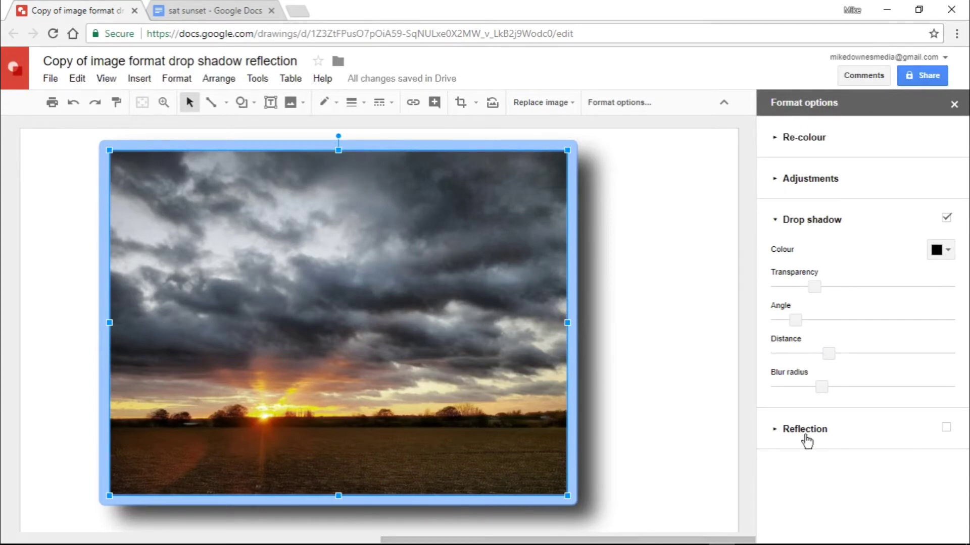
left_click(184, 13)
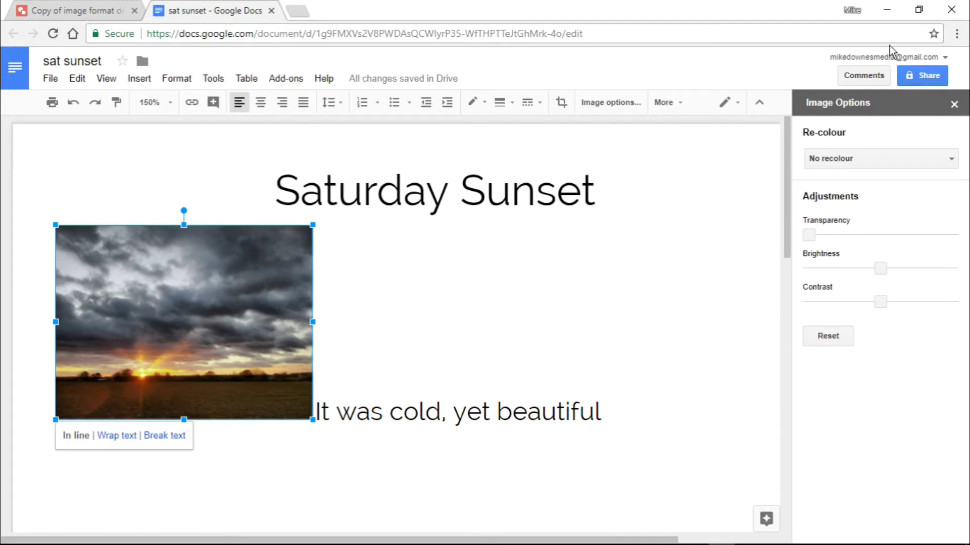
Close the image options and switch to the 'Copy of image format drop shadow reflection' drawing.
left_click(953, 105)
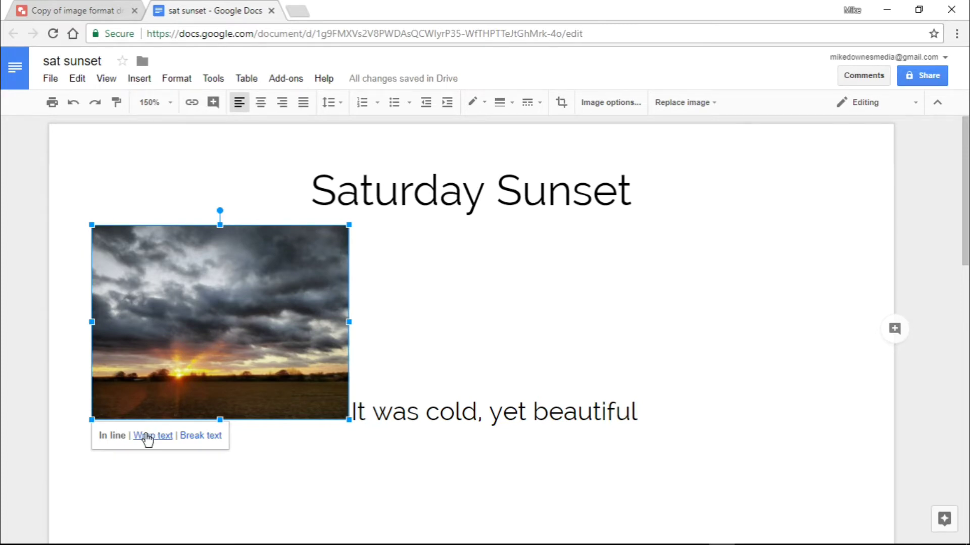
right_click(192, 317)
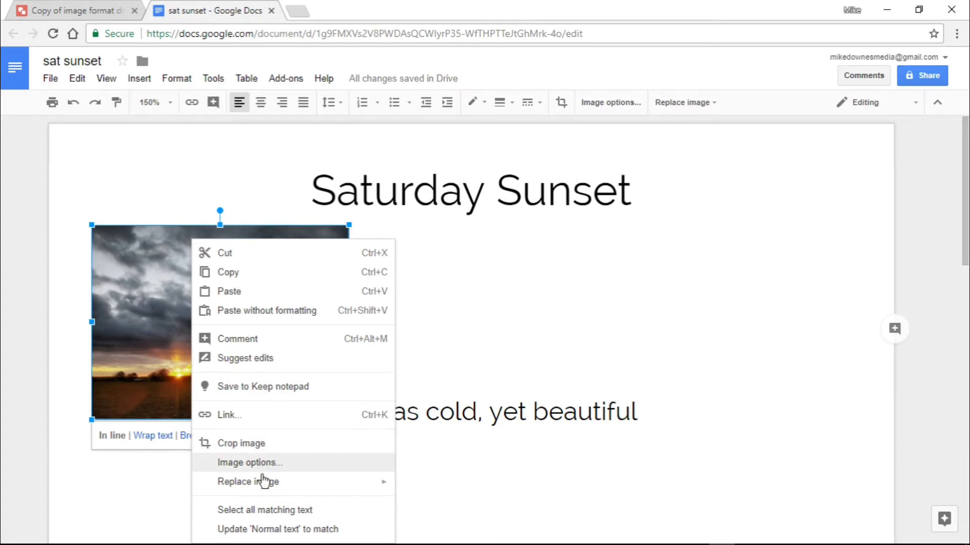
mouse_move(261, 484)
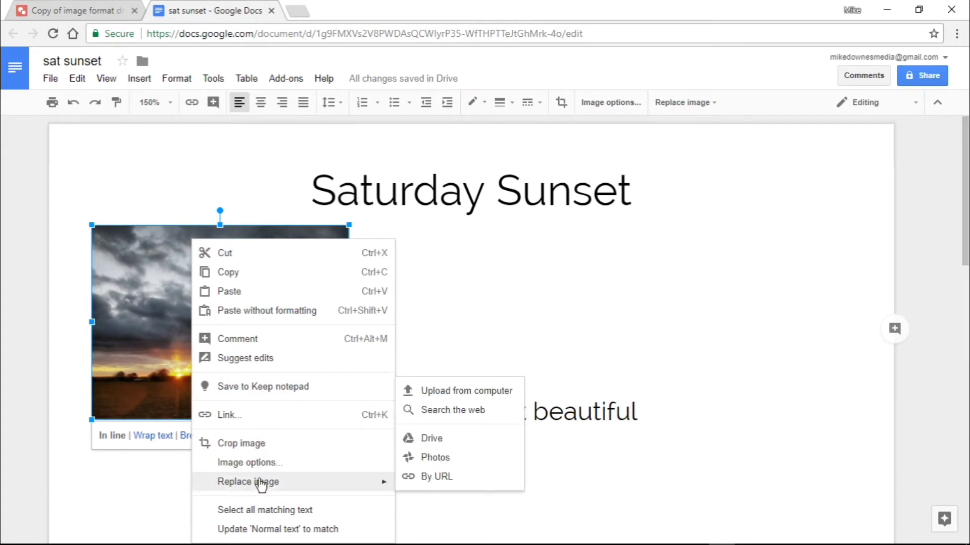
left_click(51, 12)
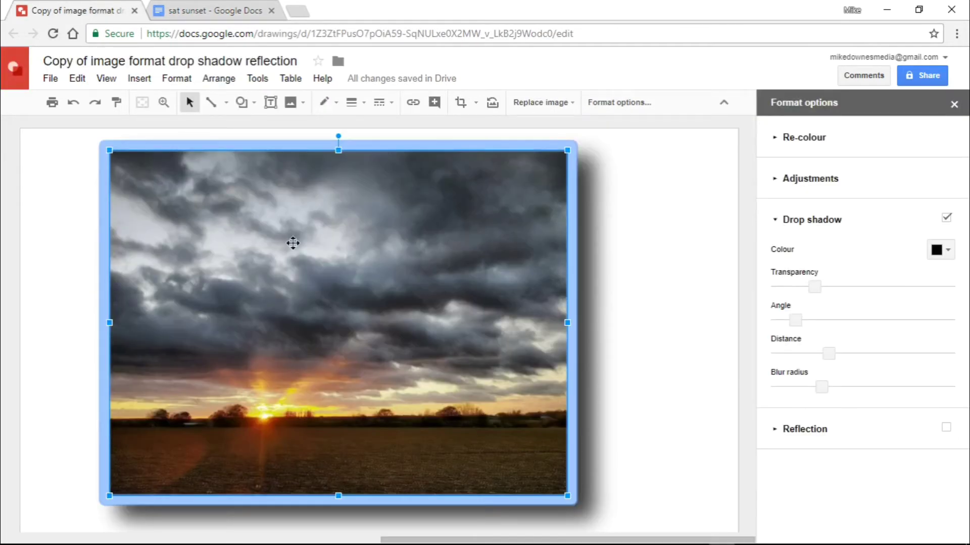
View the File > Download as formats in Drawings, then return to the 'sat sunset' document.
left_click(50, 79)
mouse_move(134, 281)
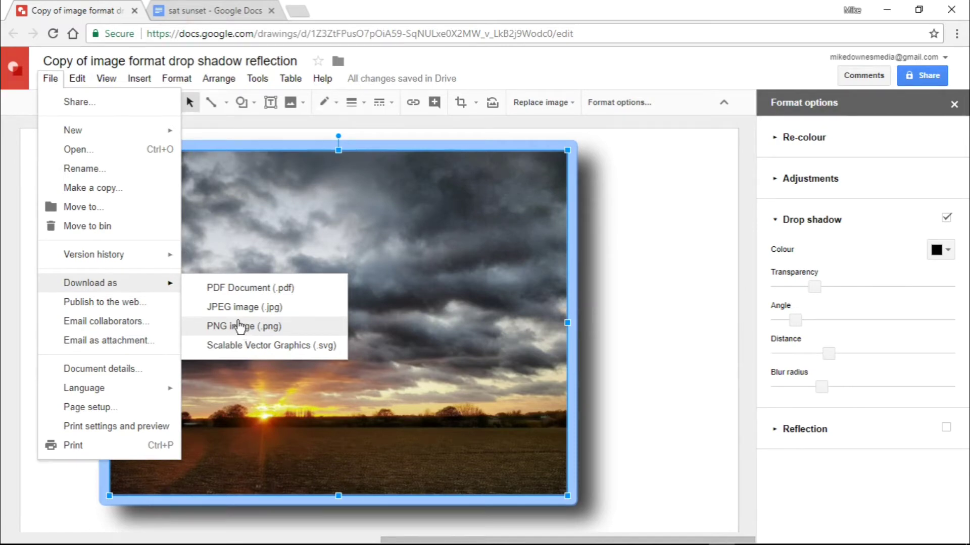
left_click(197, 11)
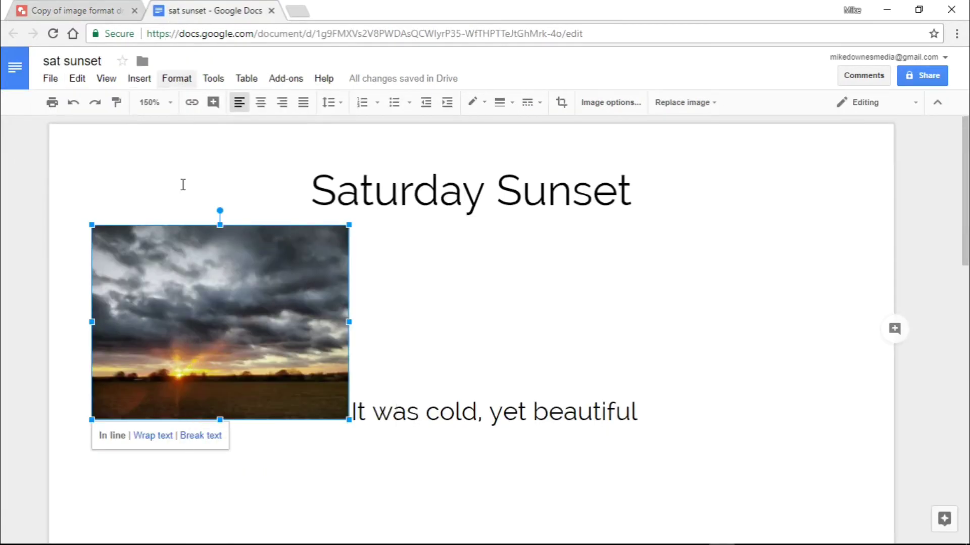
Delete the plain photo and insert the white-bordered, drop-shadowed sunset from Google Photos.
key("Delete")
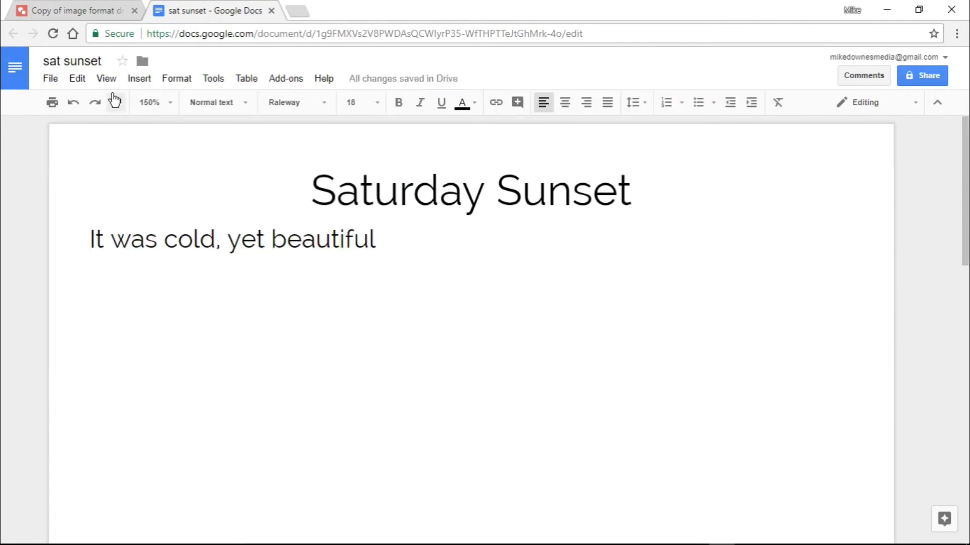
left_click(141, 80)
mouse_move(253, 110)
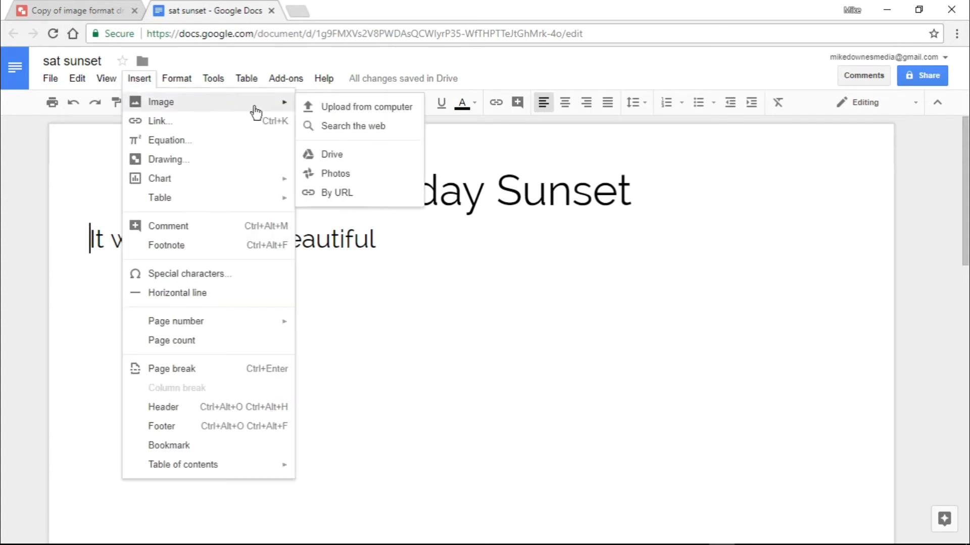
left_click(356, 175)
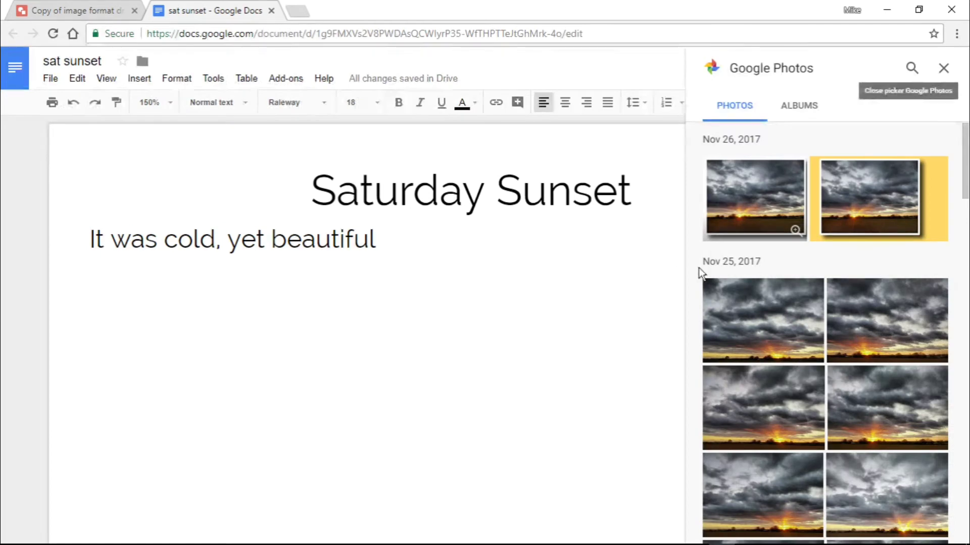
left_click(758, 207)
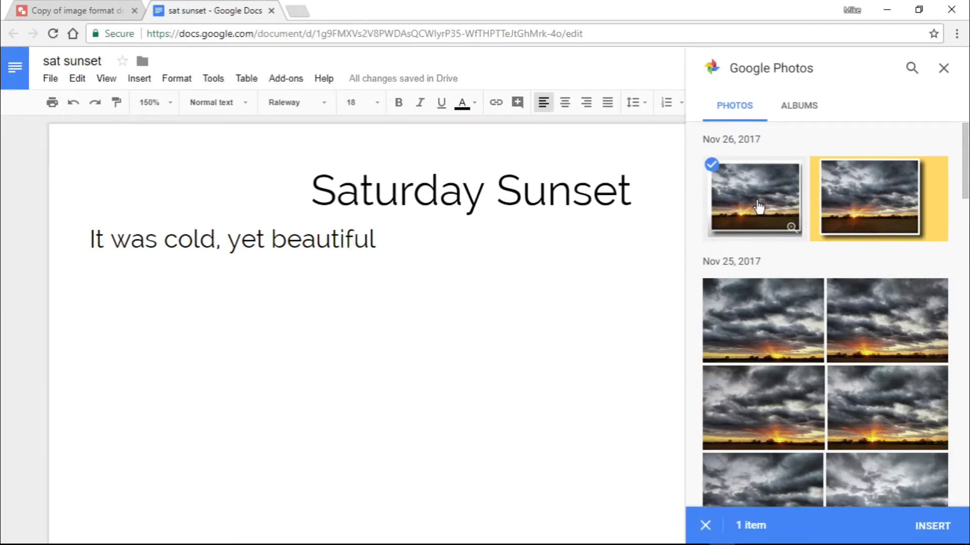
left_click(932, 528)
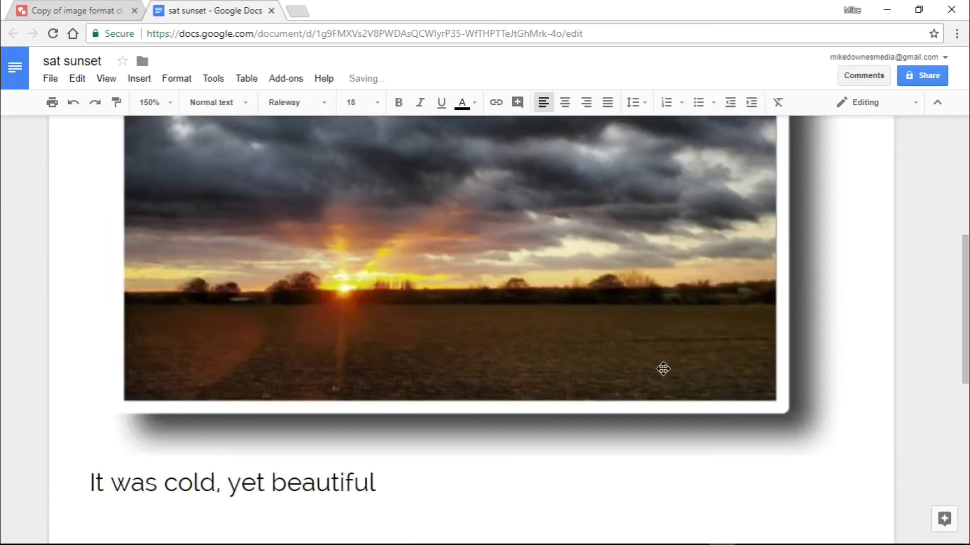
Shrink the shadowed sunset photo and set it to Wrap text.
left_click(663, 368)
left_click_drag(850, 456, 389, 136)
scroll(474, 296, "up", 7)
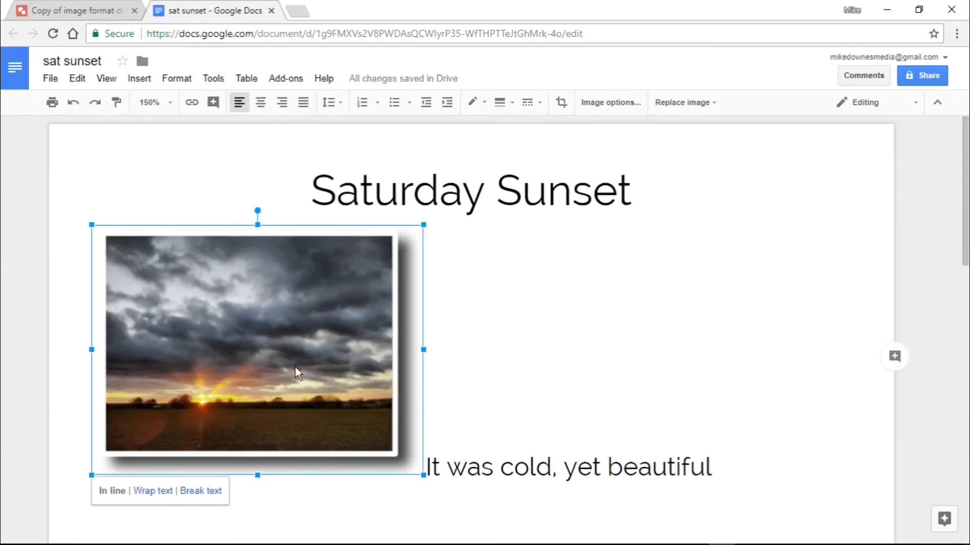
left_click(154, 491)
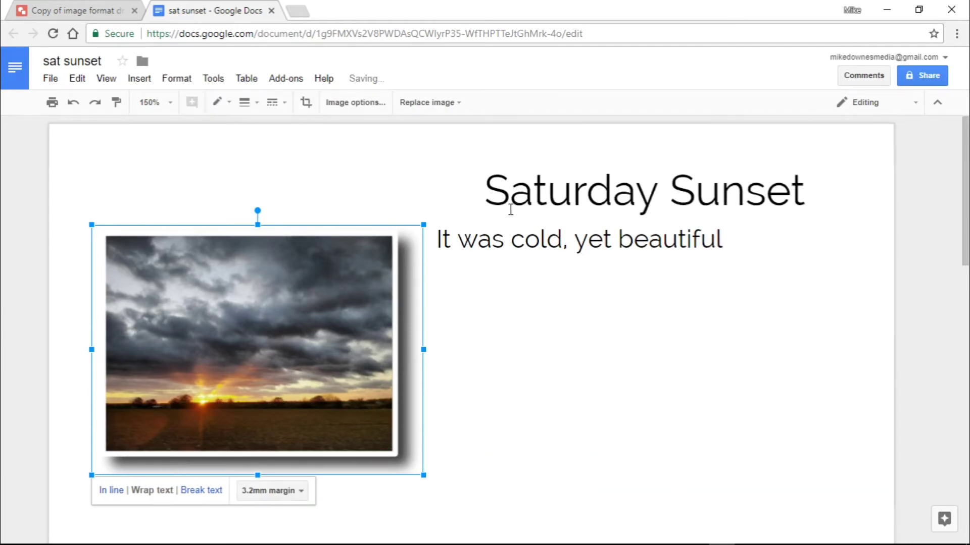
Drag the photo up beside the 'Saturday Sunset' title.
left_click_drag(491, 193, 805, 195)
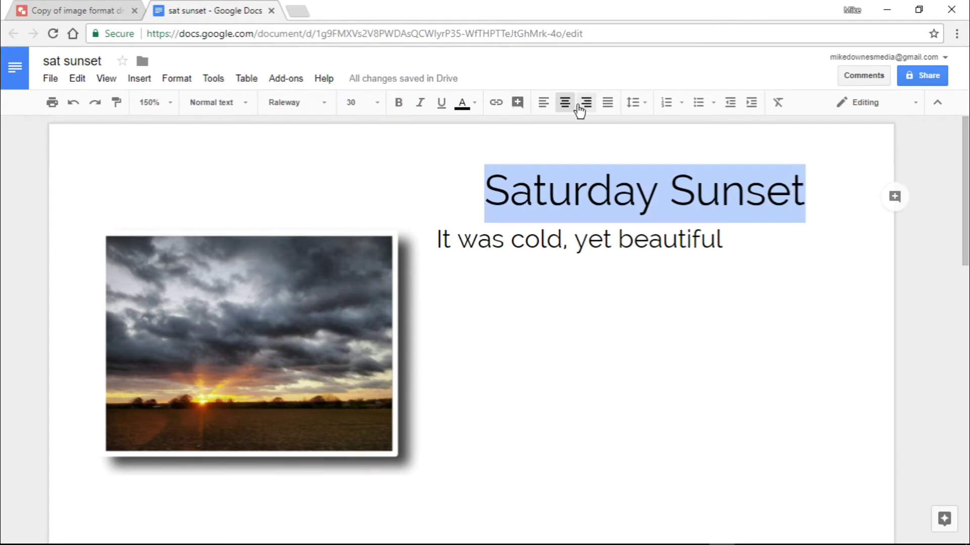
left_click(543, 198)
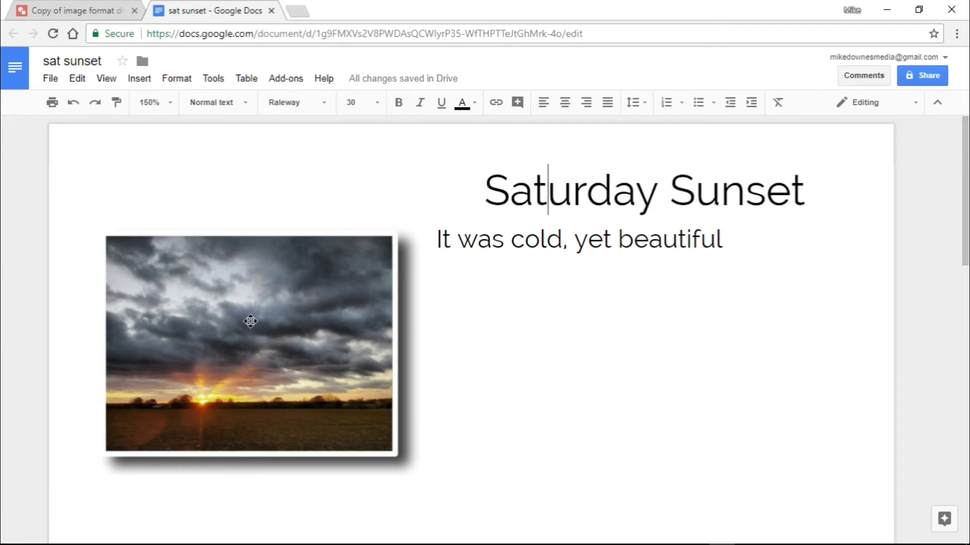
left_click_drag(256, 286, 269, 212)
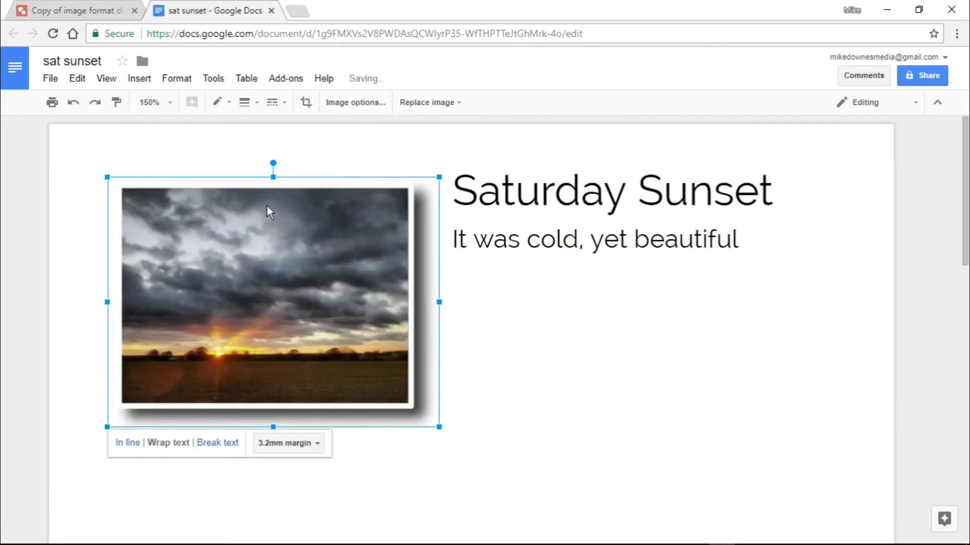
left_click(619, 369)
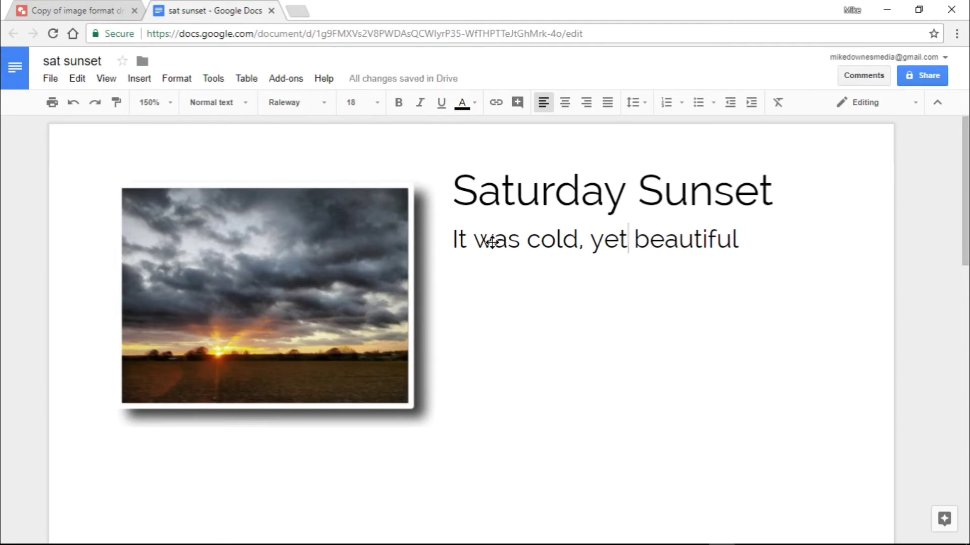
Add an empty line after the title and move the photo below it, beside the caption.
left_click(787, 187)
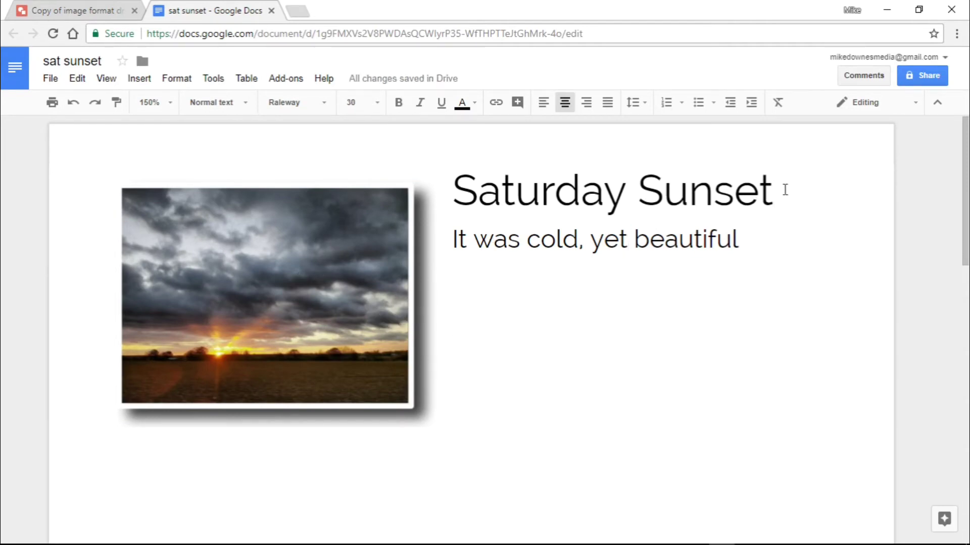
key("Return")
key("ctrl+Home")
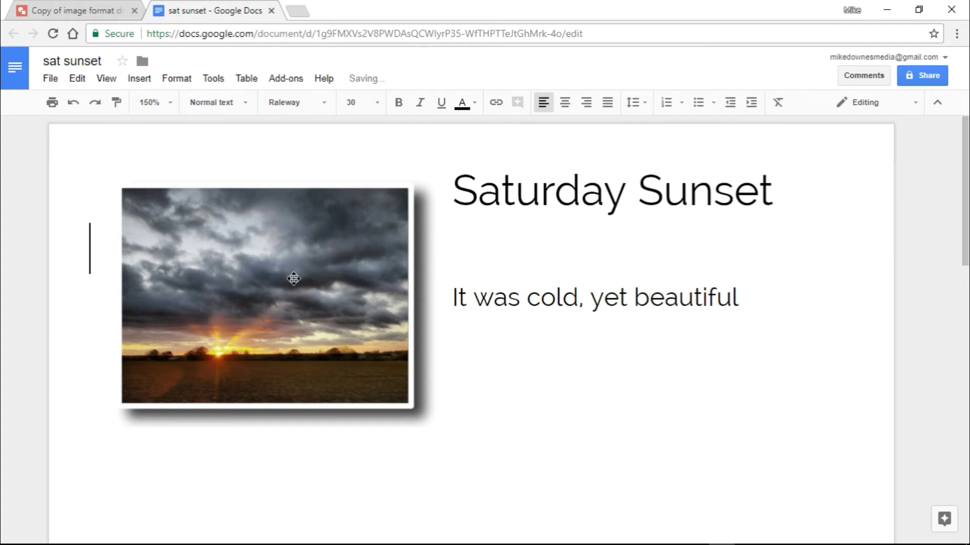
left_click_drag(292, 279, 293, 335)
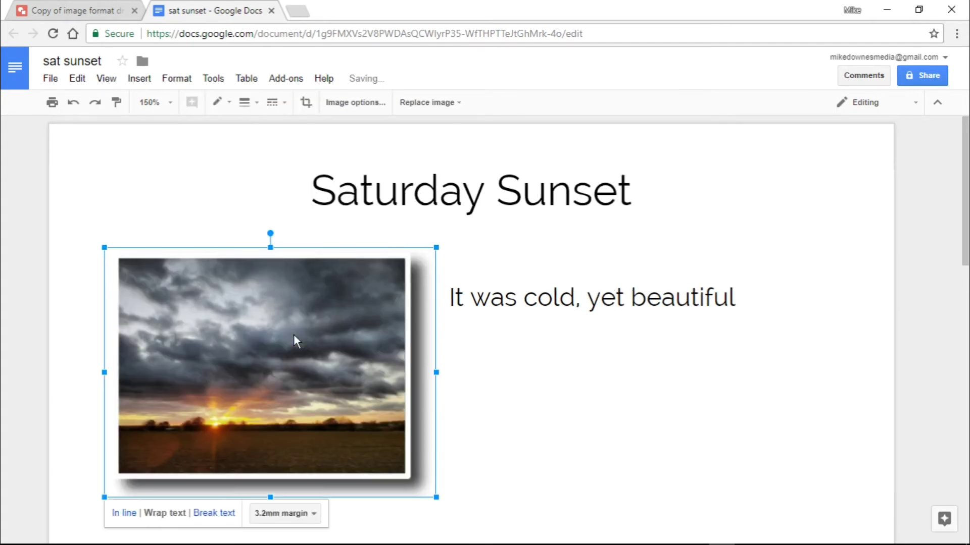
left_click(575, 358)
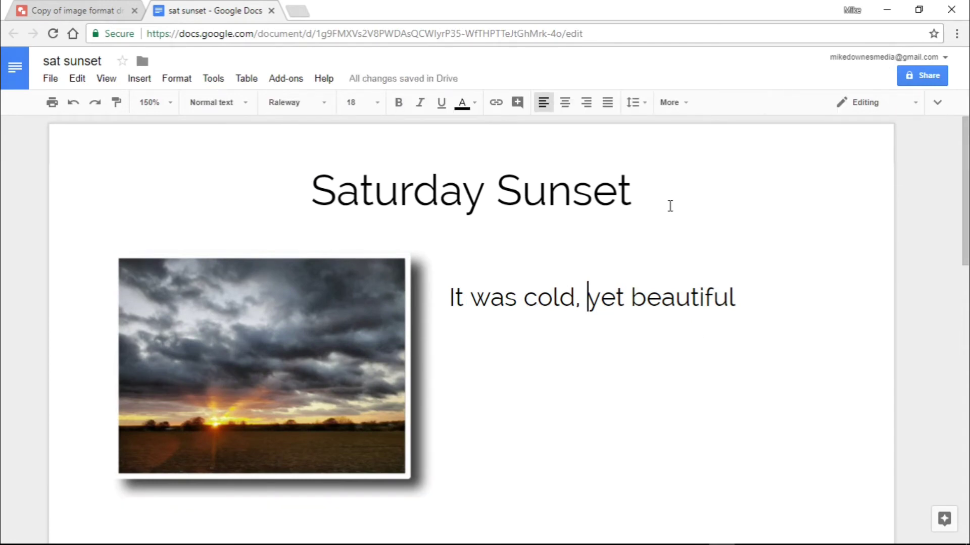
key("ctrl+shift+f")
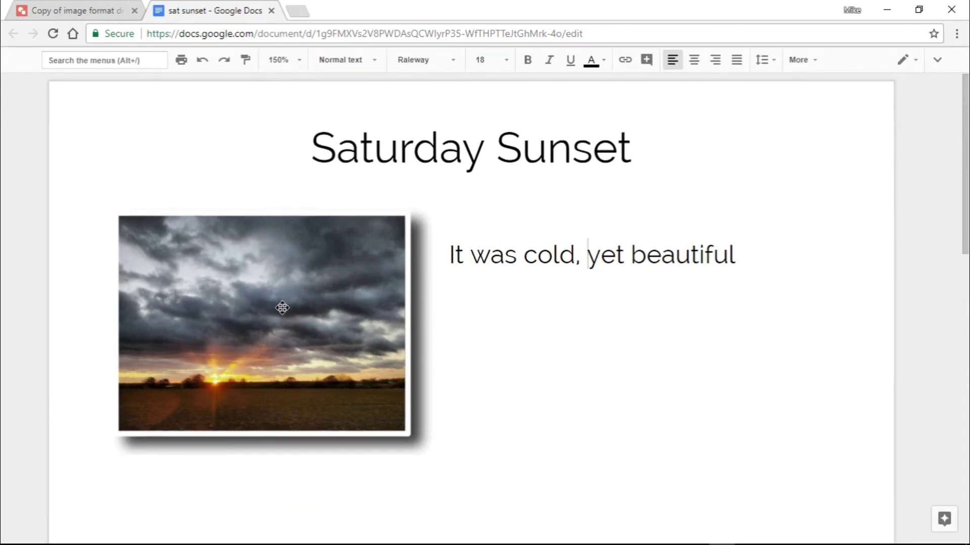
left_click(285, 315)
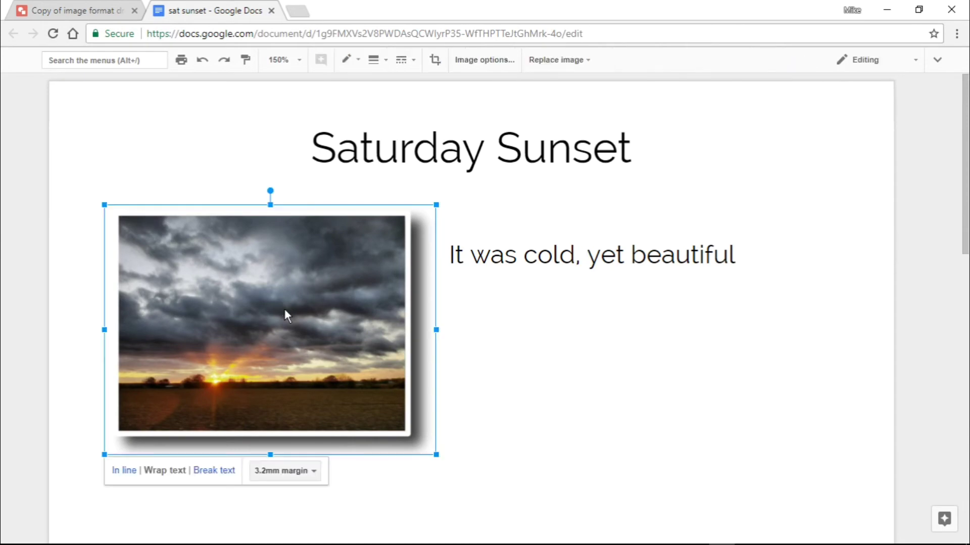
left_click(76, 11)
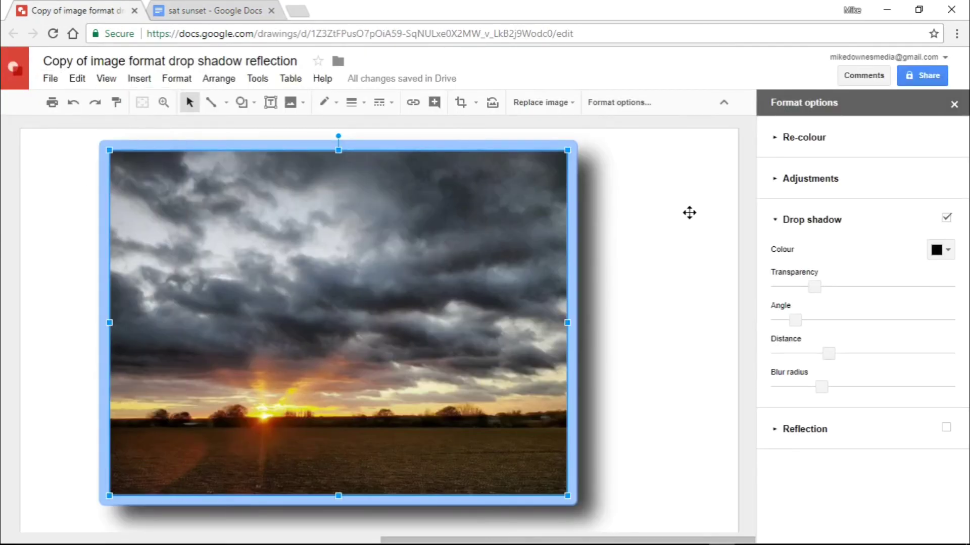
left_click(697, 212)
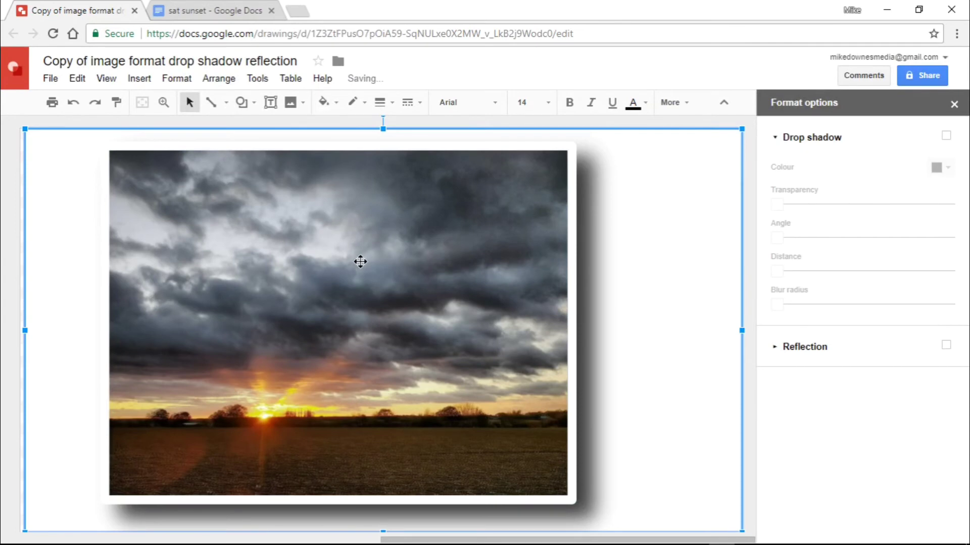
left_click(429, 152)
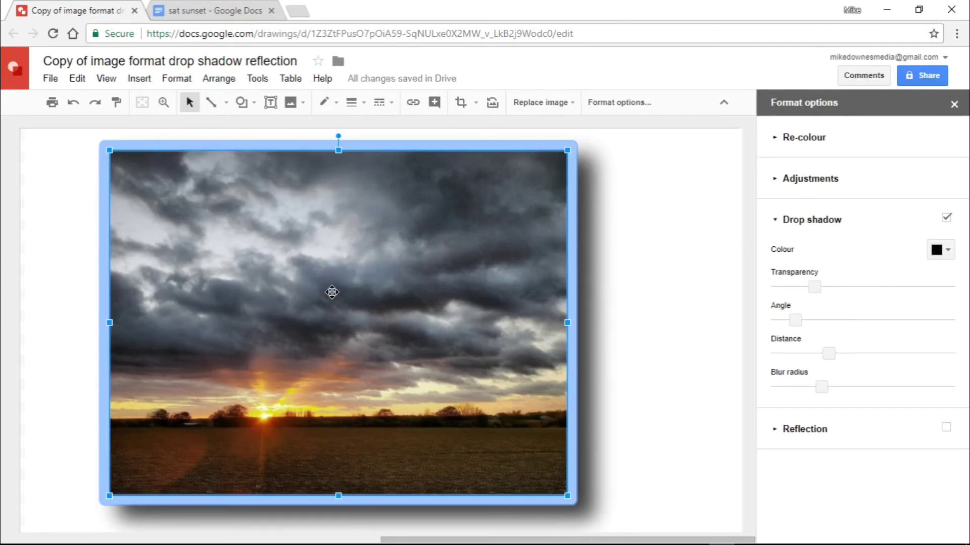
Back in 'sat sunset', re-create the empty line after the title and drag the photo below it.
left_click(202, 15)
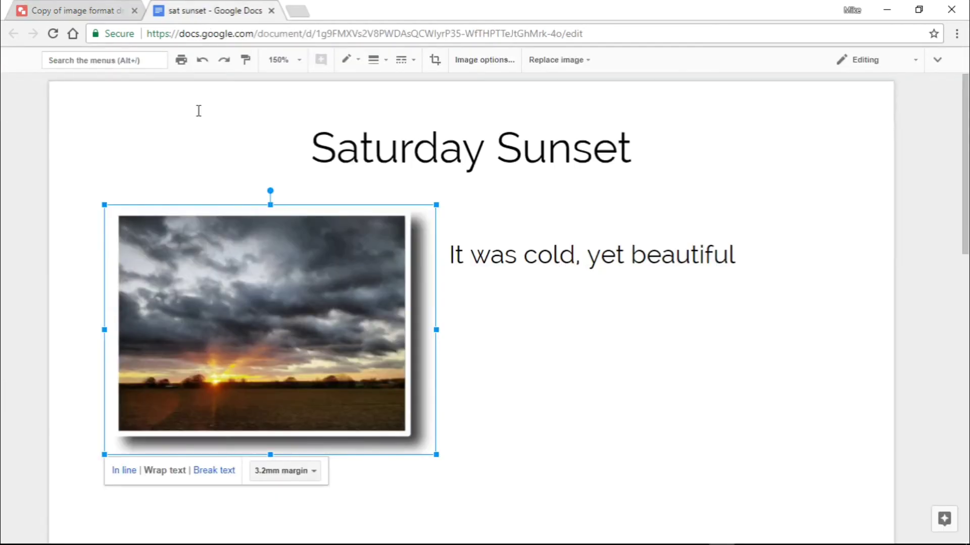
left_click(529, 376)
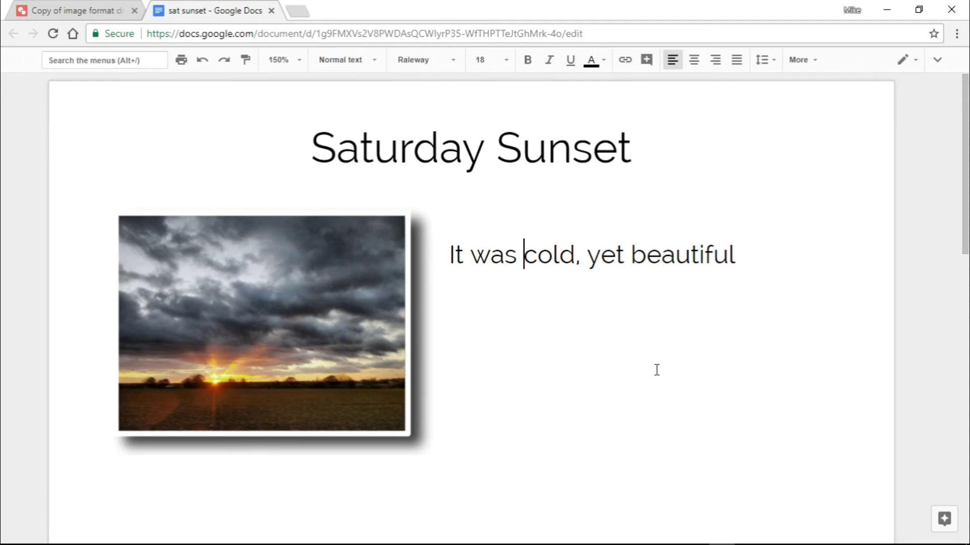
left_click(325, 181)
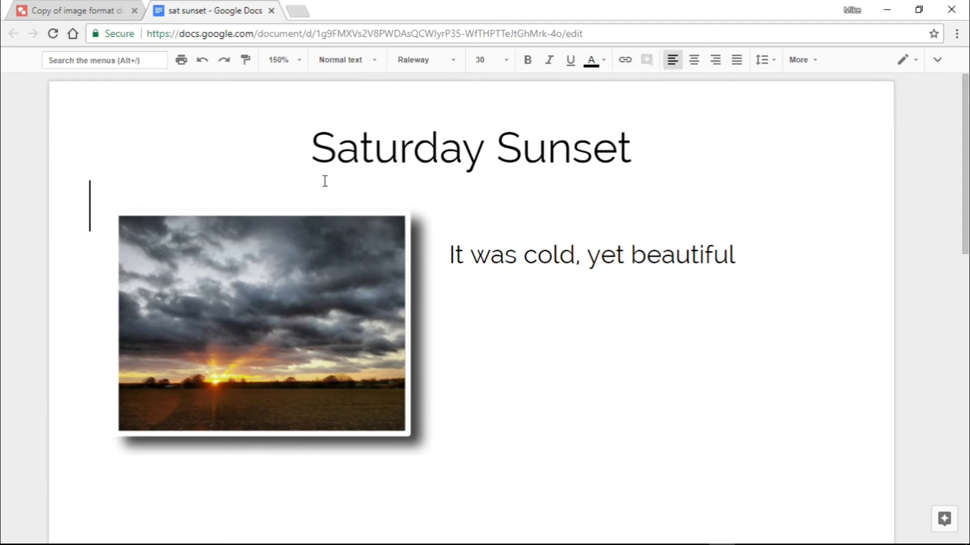
key("BackSpace")
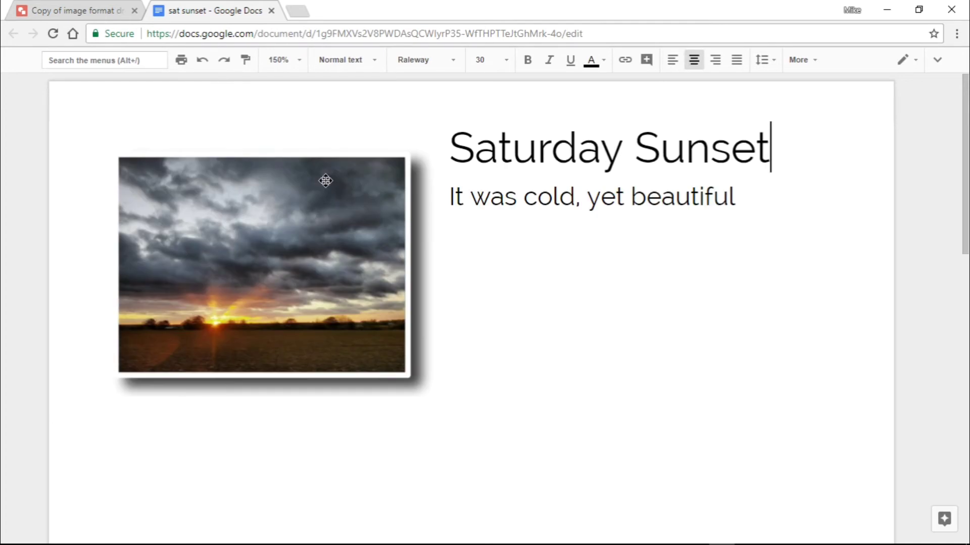
key("Return")
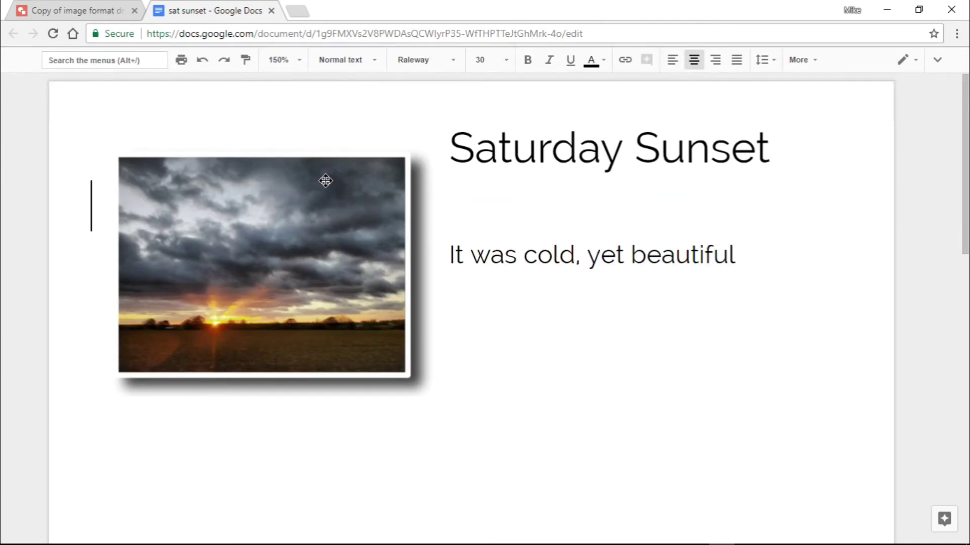
left_click_drag(323, 284, 324, 298)
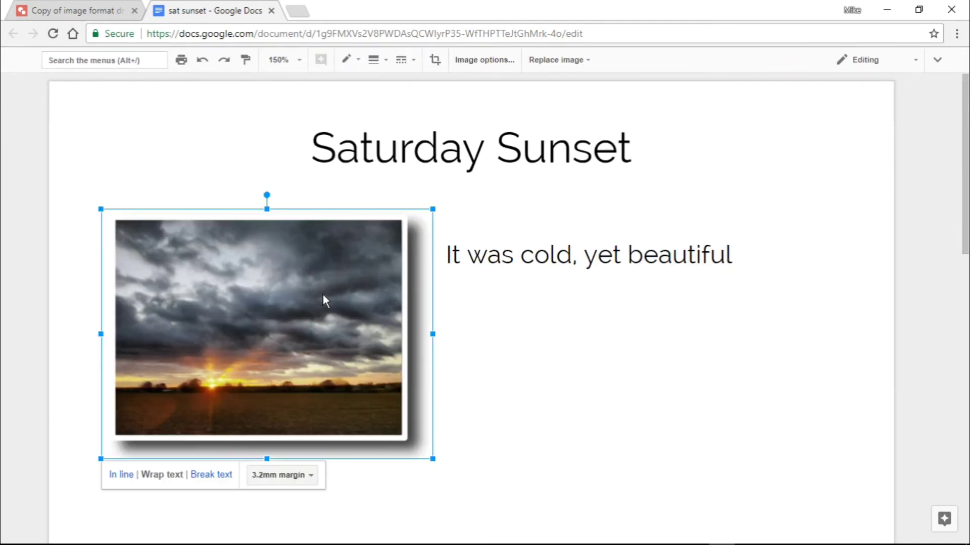
left_click(468, 228)
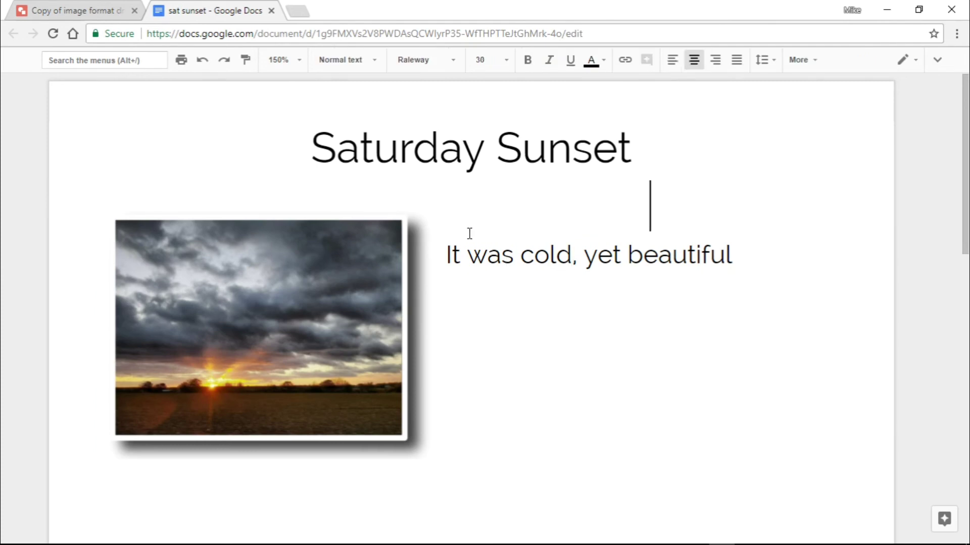
Add a blank line after 'It was cold, yet beautiful'.
left_click(525, 362)
key("shift+Right")
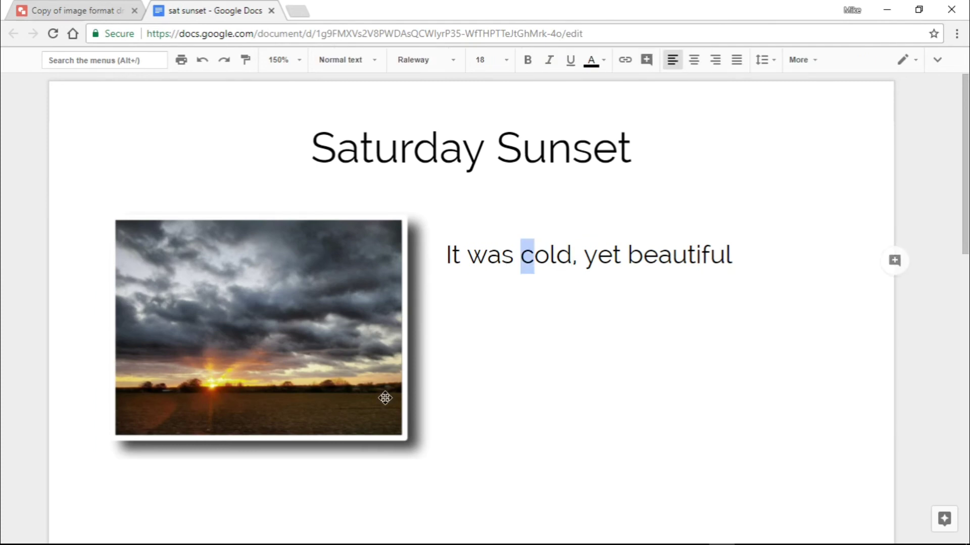
left_click(333, 380)
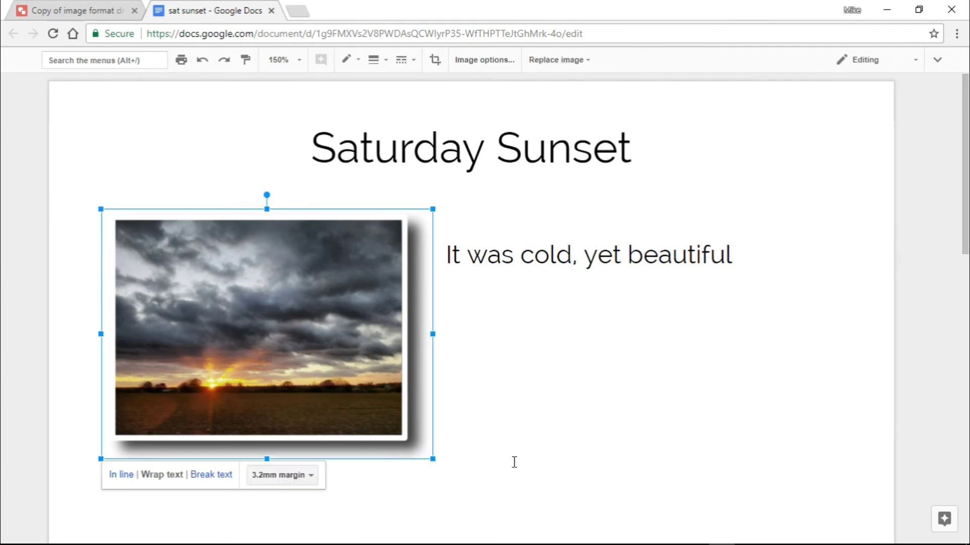
left_click(647, 449)
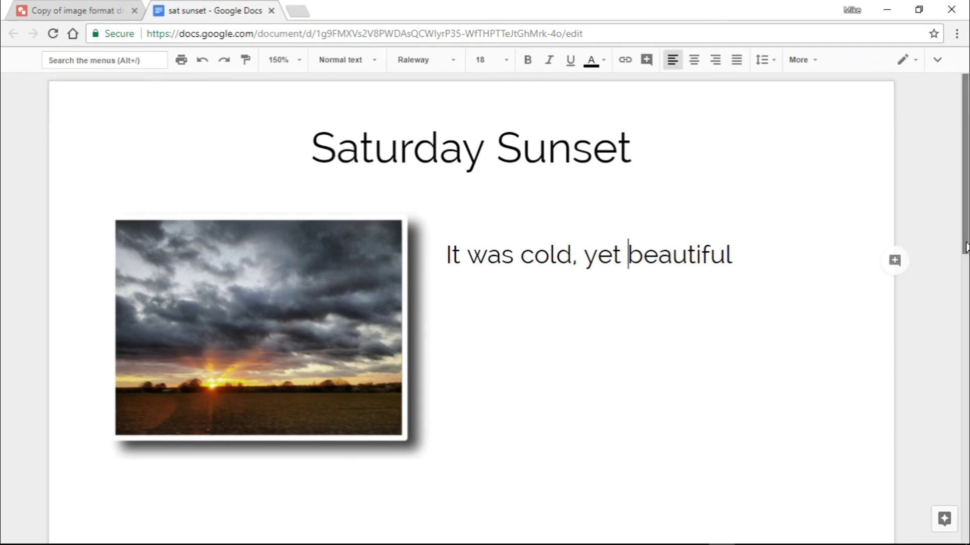
scroll(965, 248, "down", 1)
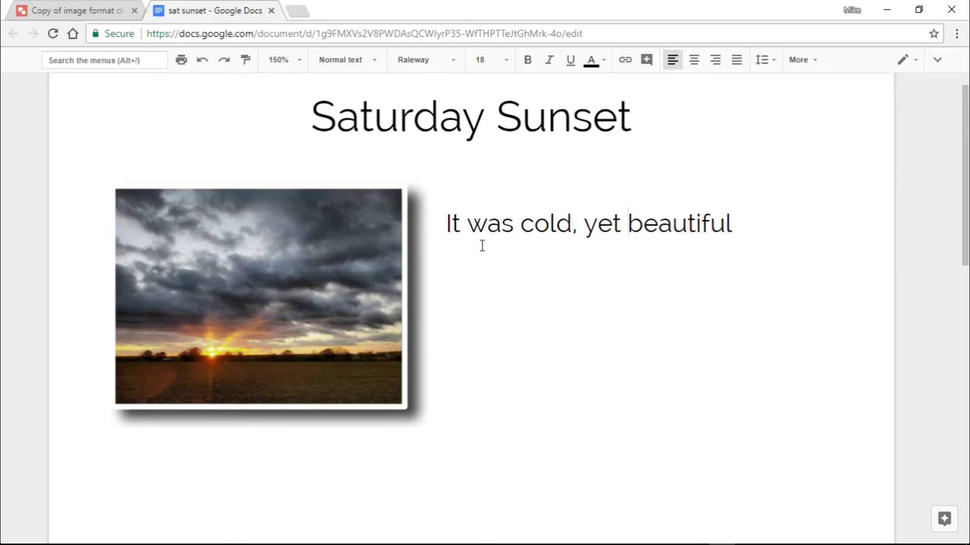
left_click(472, 220)
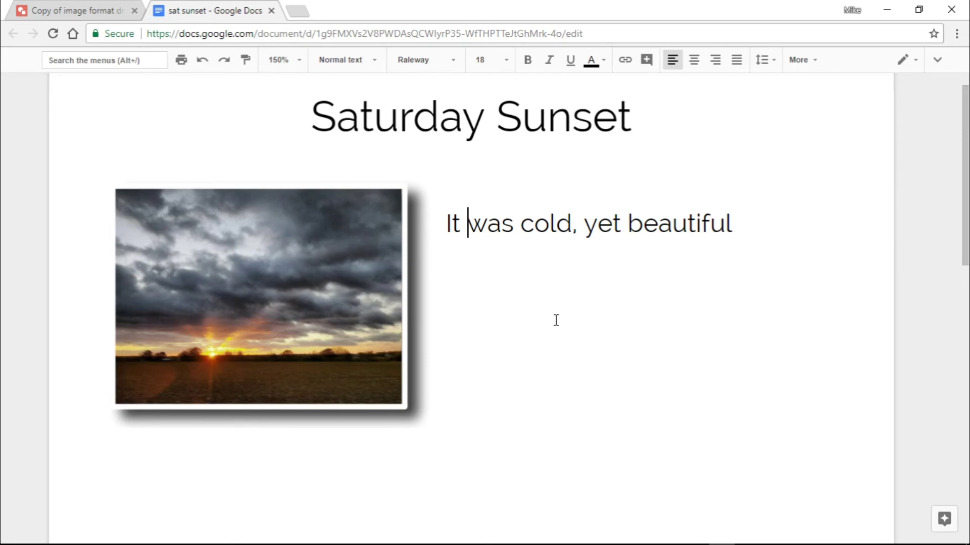
left_click(779, 224)
key("Return")
key("Return")
Glance at the Drawings copy, deselect its photo, and return to the document.
left_click(65, 13)
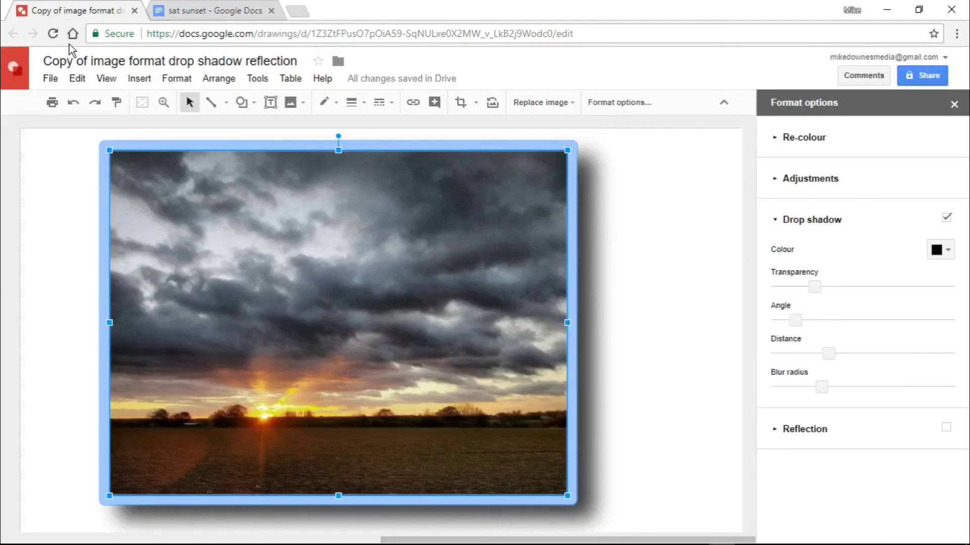
left_click(44, 156)
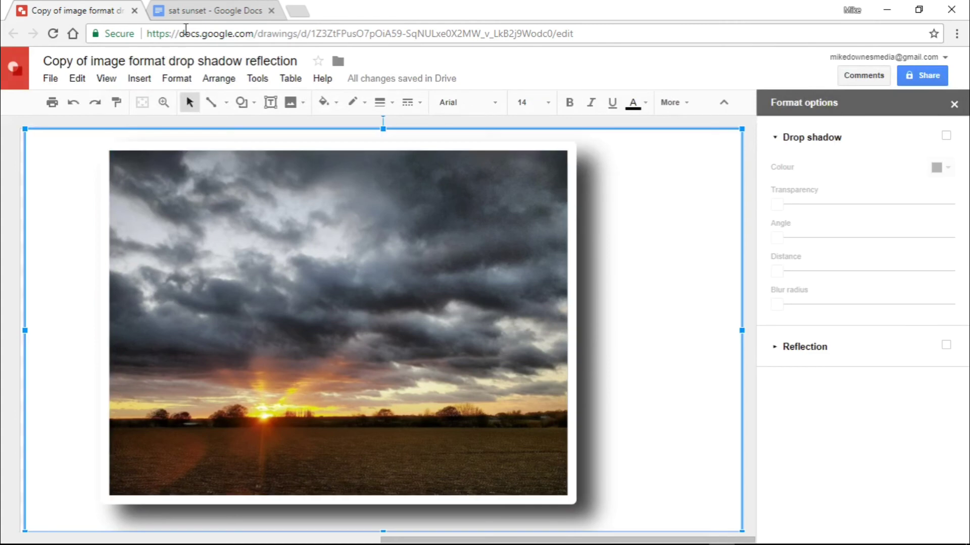
left_click(188, 16)
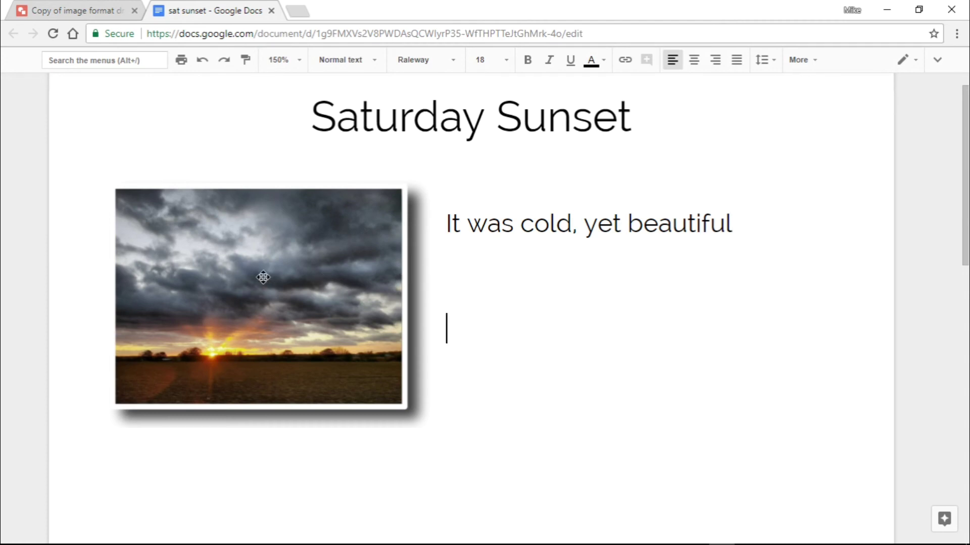
Try Break text and In line on the photo, settling on Wrap text around it.
left_click(268, 287)
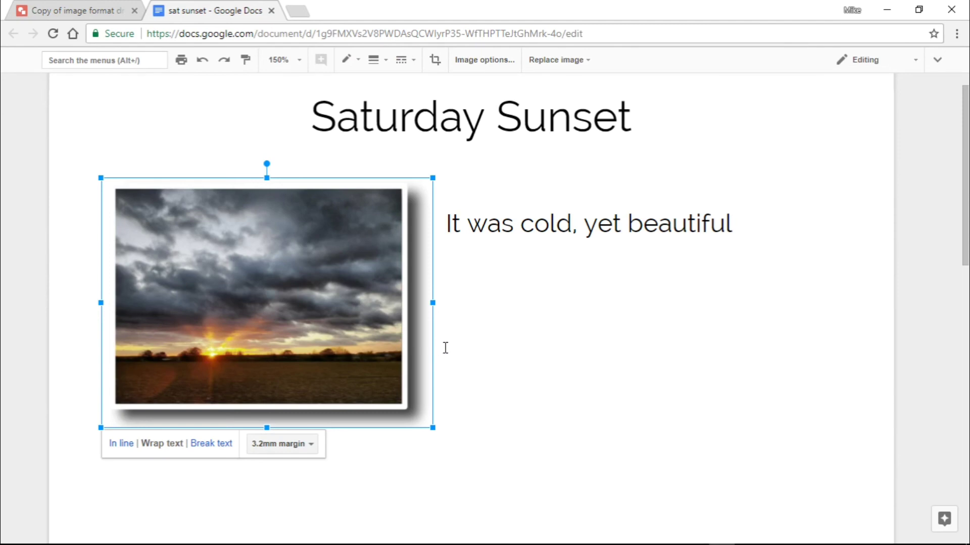
left_click(206, 447)
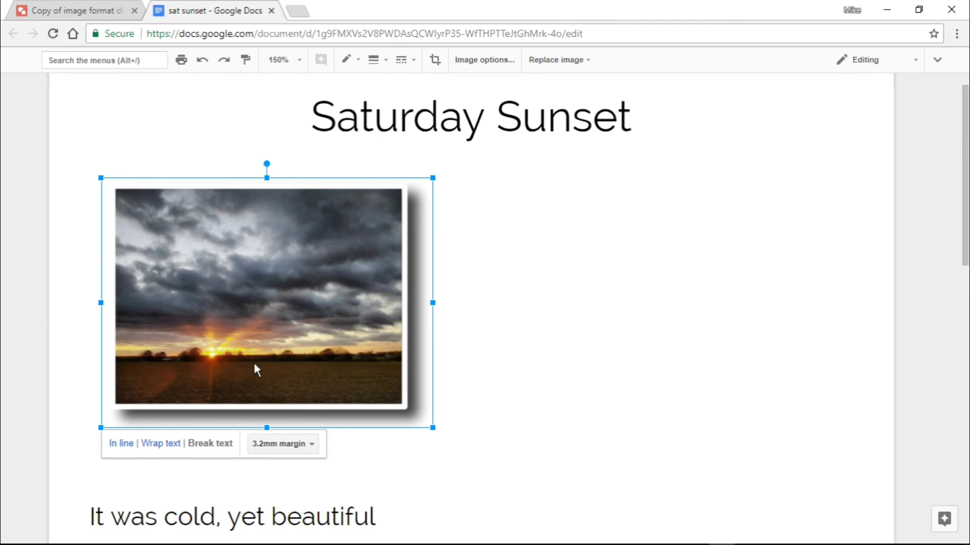
left_click(165, 443)
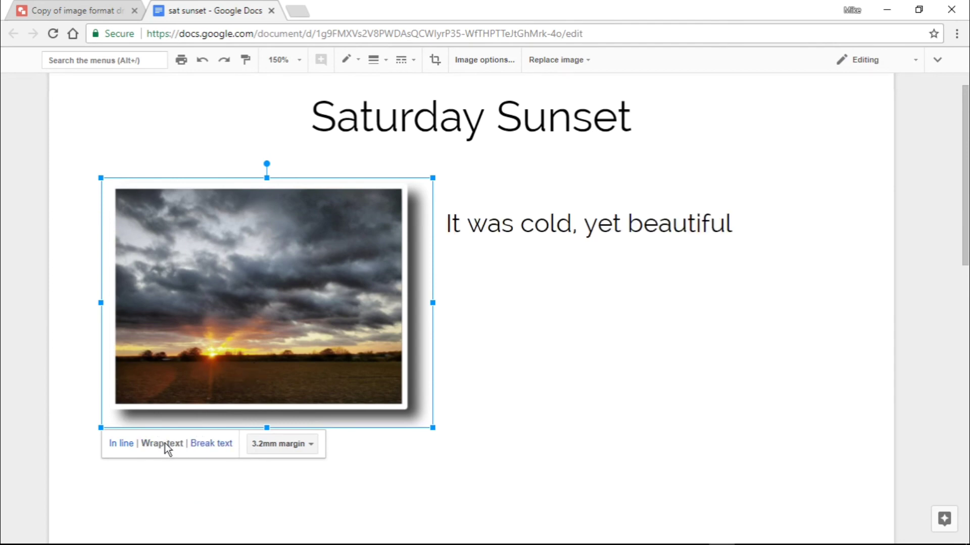
left_click(117, 447)
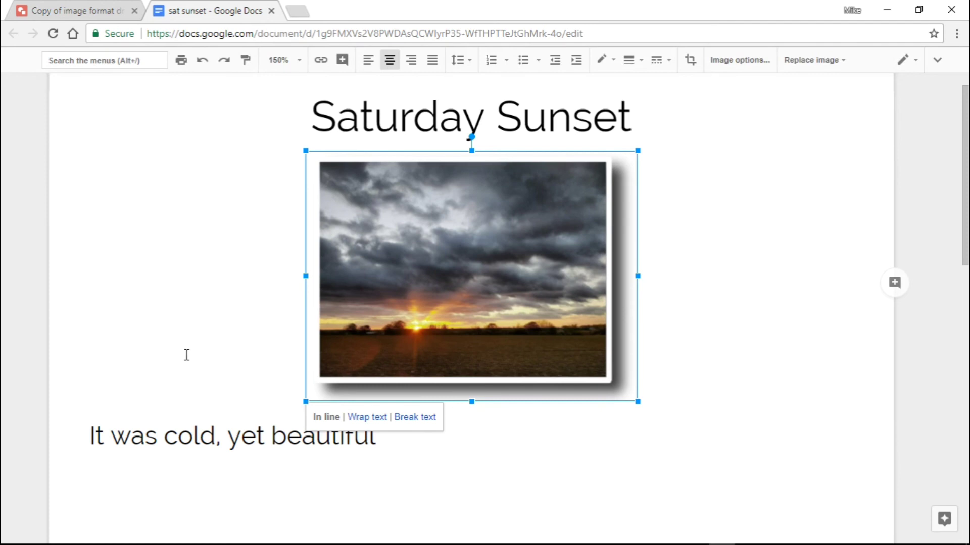
left_click(378, 423)
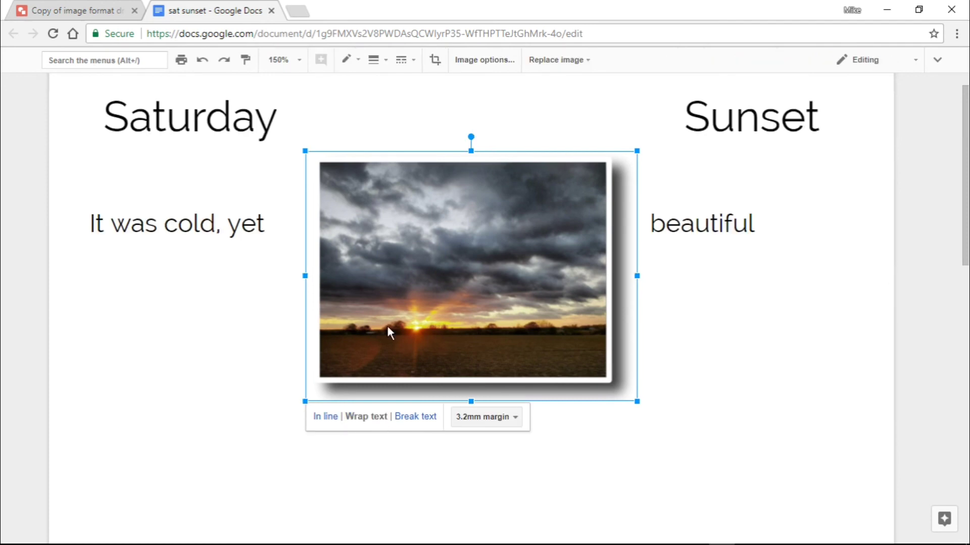
Drag the sunset photo to the left margin, then try 0mm and 25mm image margins before settling on 3.2mm.
left_click_drag(462, 220, 208, 208)
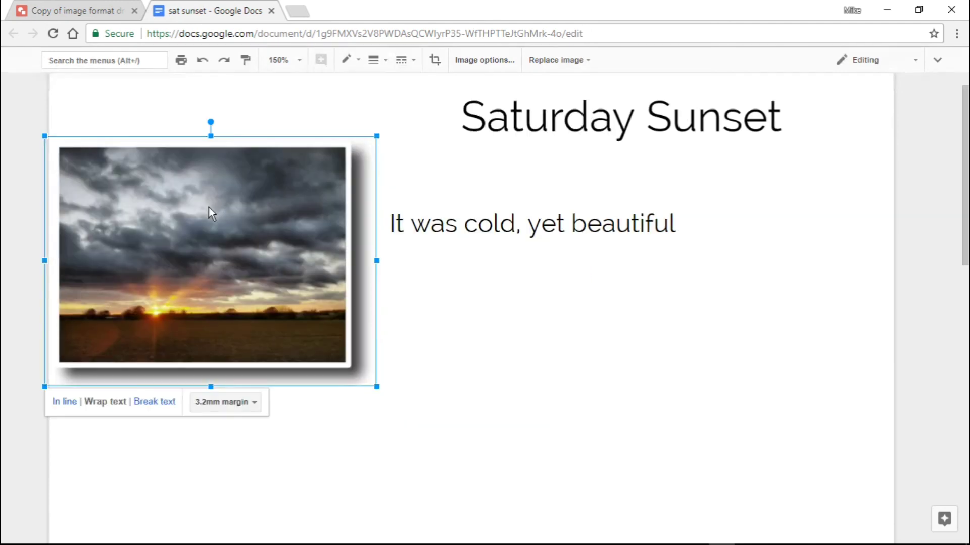
left_click(214, 407)
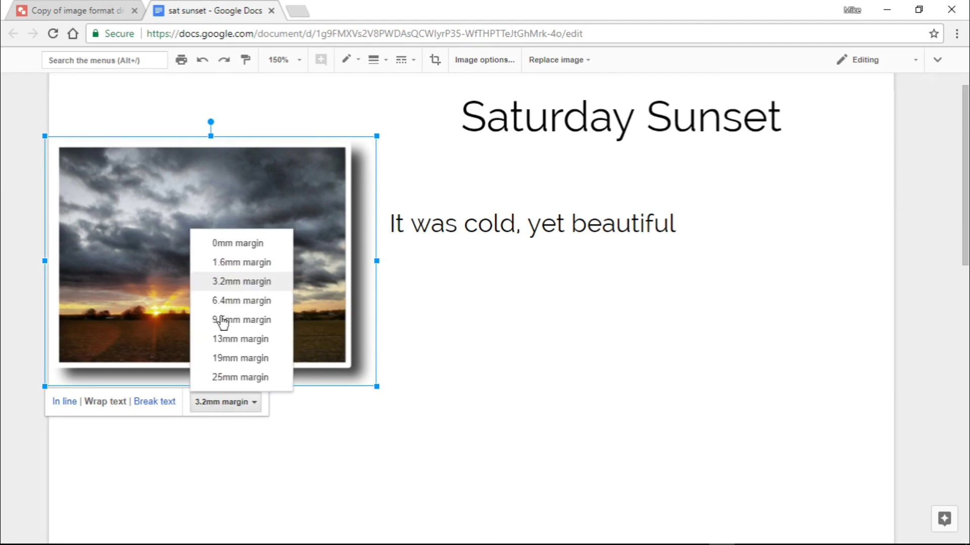
left_click(235, 245)
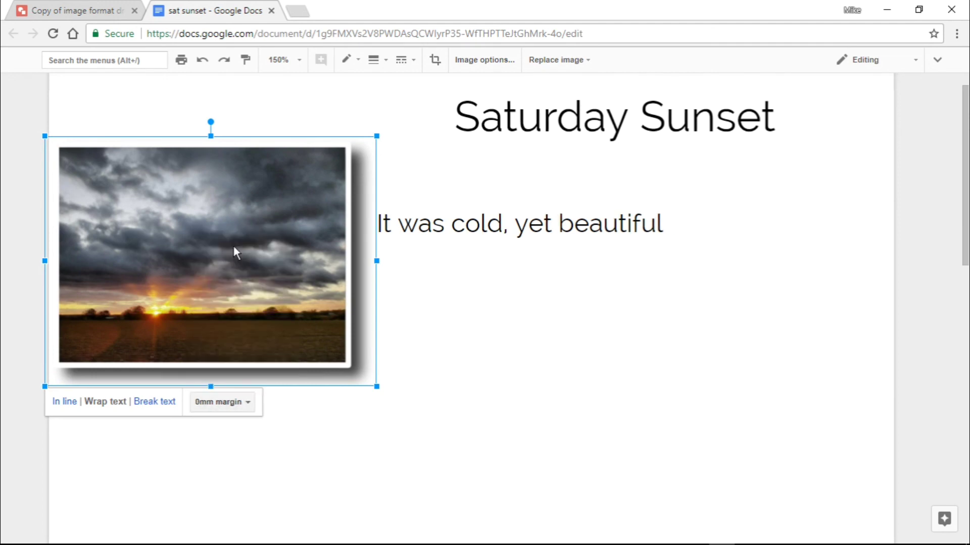
left_click(242, 406)
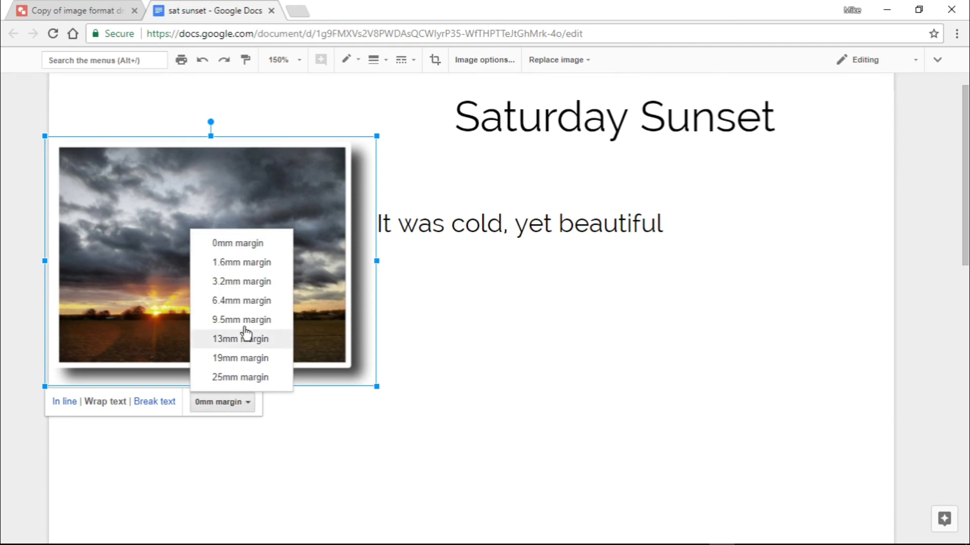
left_click(234, 379)
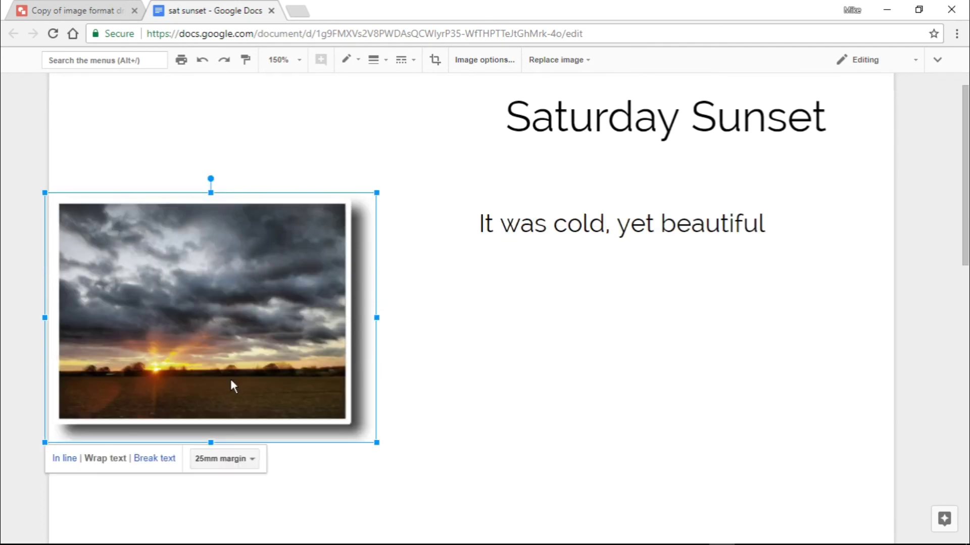
left_click(222, 459)
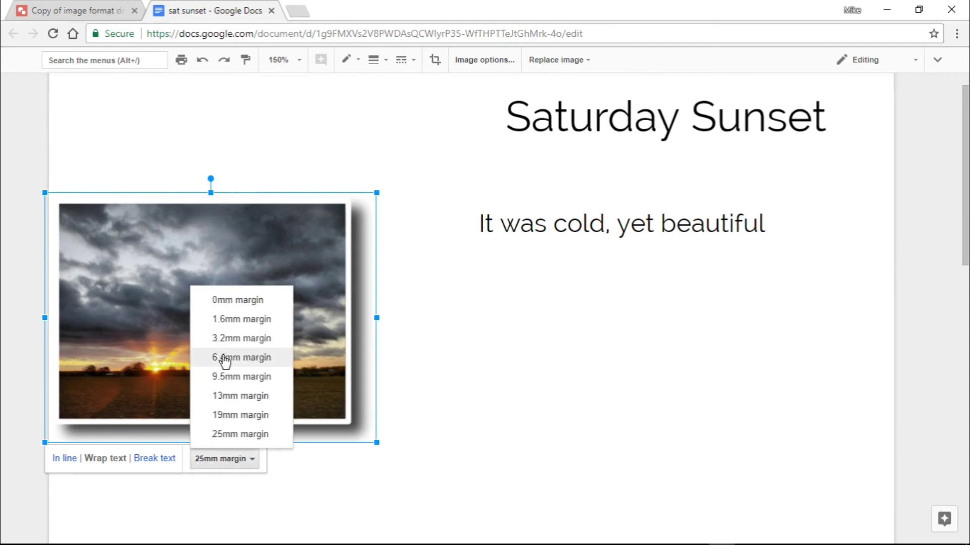
left_click(222, 338)
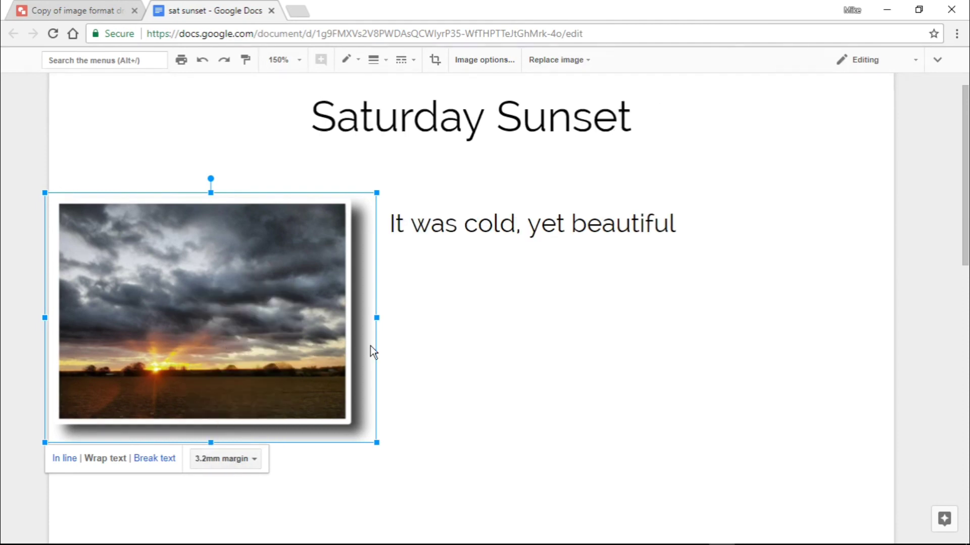